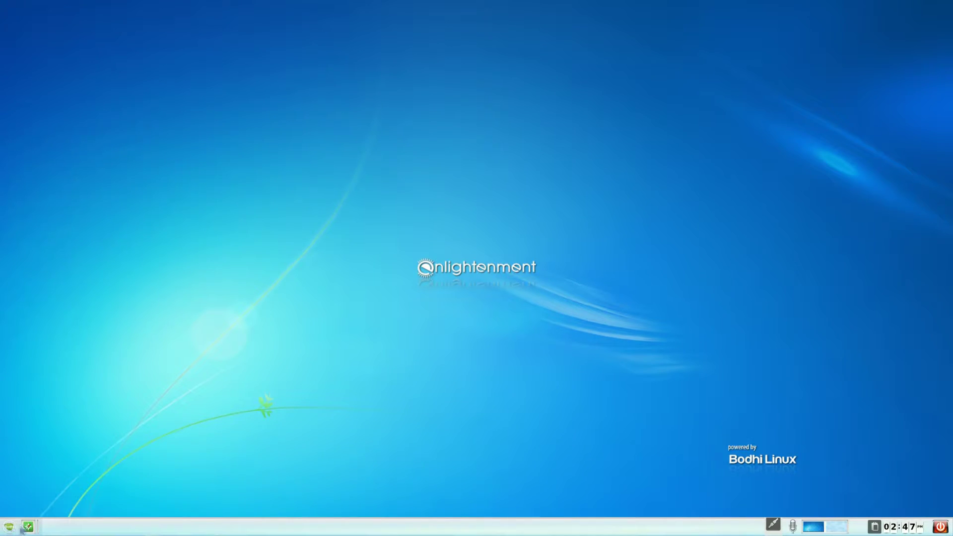
- Read the Moksha Basics page of the Bodhi QuickStart guide, then close the browser
left_click(29, 527)
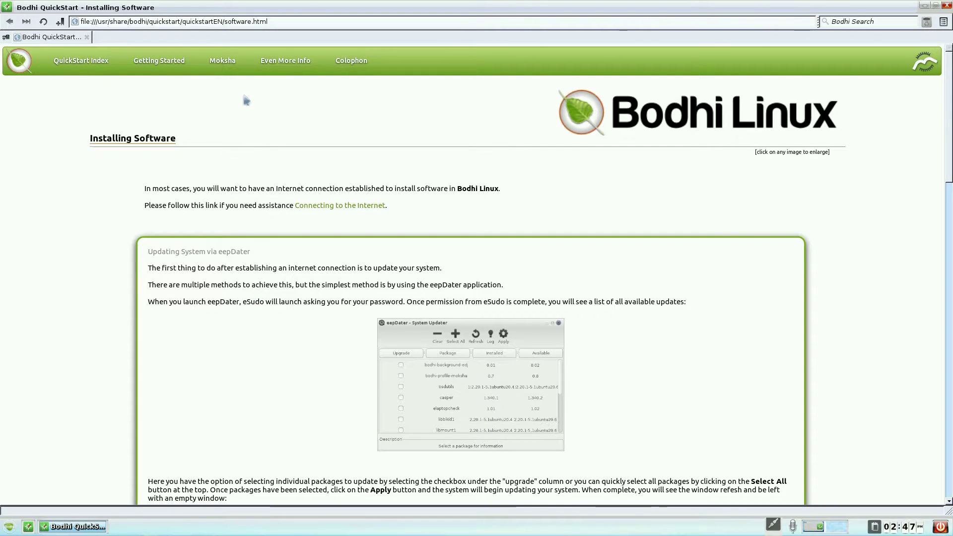
mouse_move(227, 62)
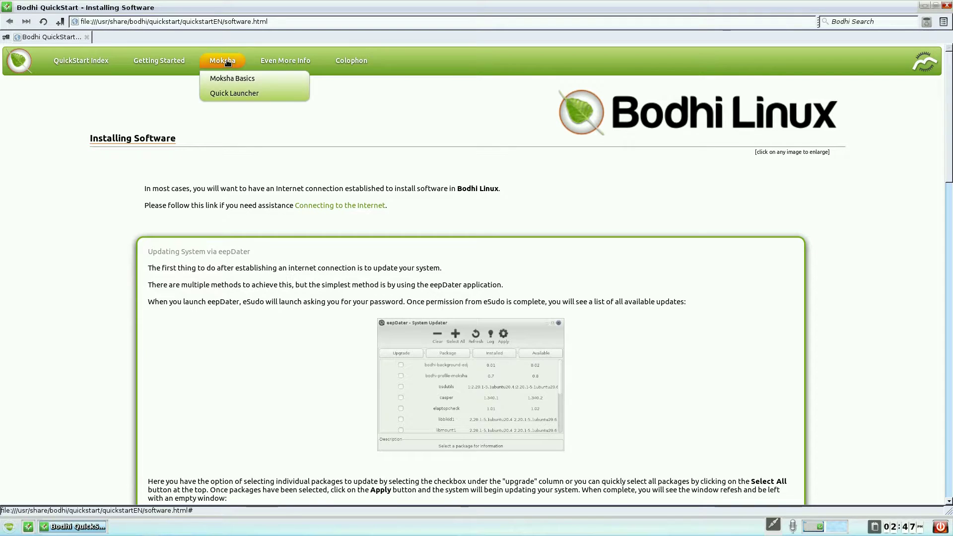
left_click(228, 82)
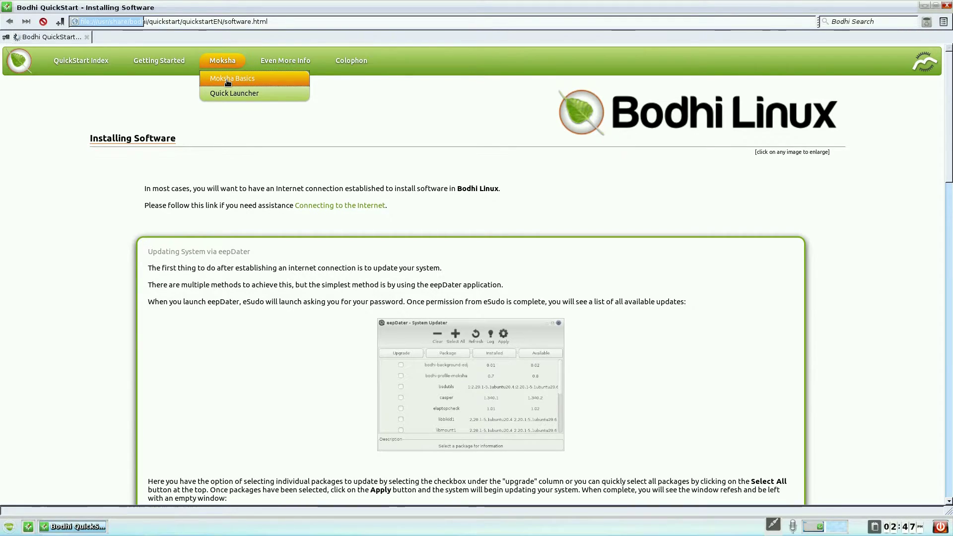
scroll(424, 285, "down", 3)
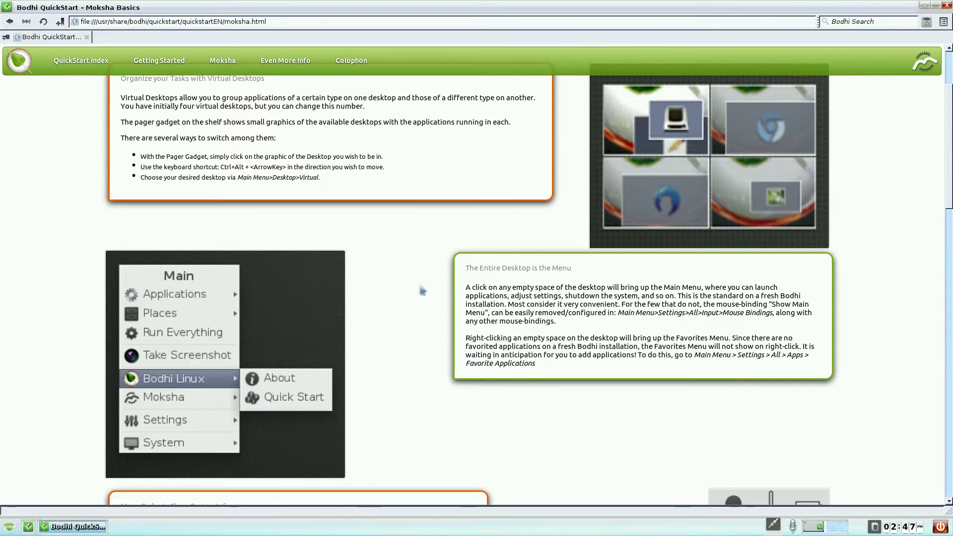
scroll(422, 290, "down", 7)
scroll(421, 287, "up", 4)
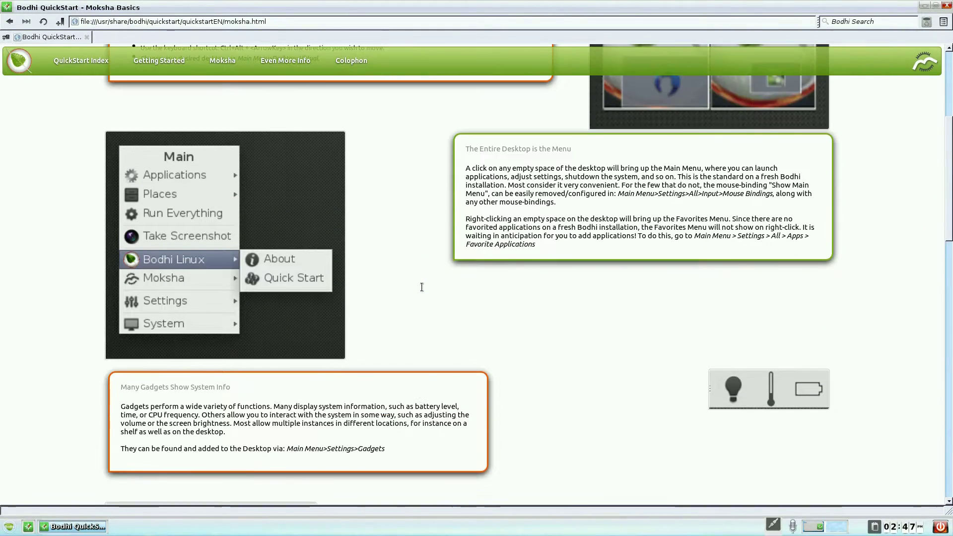
scroll(421, 287, "up", 5)
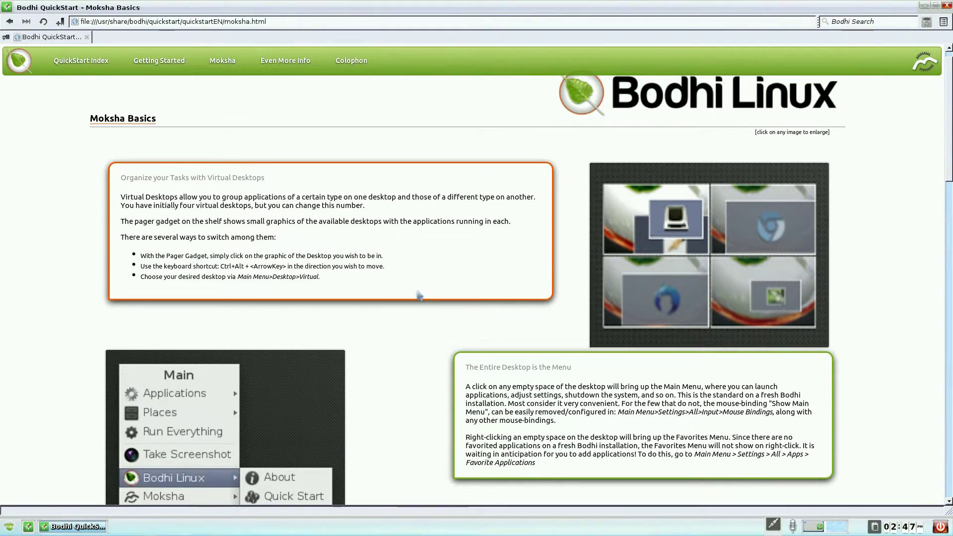
scroll(420, 295, "down", 1)
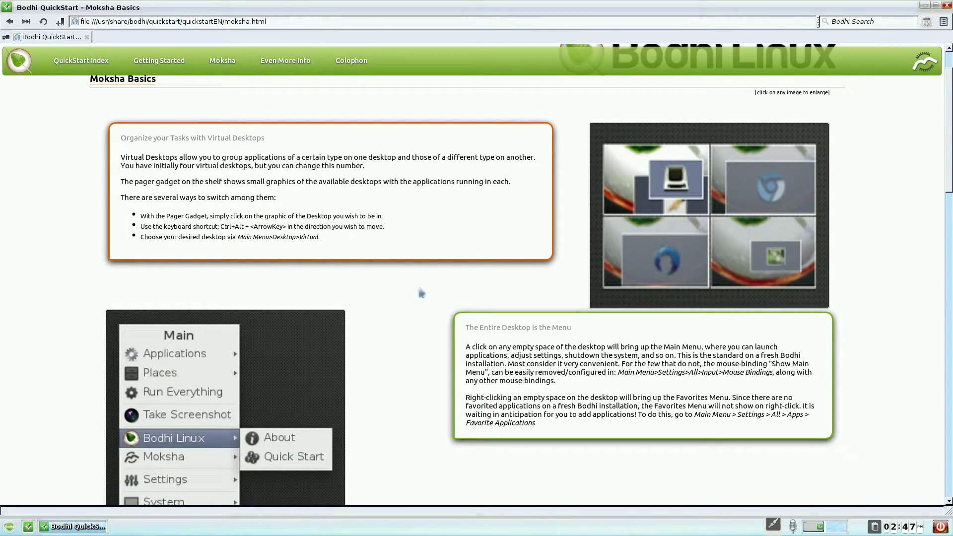
scroll(422, 293, "down", 10)
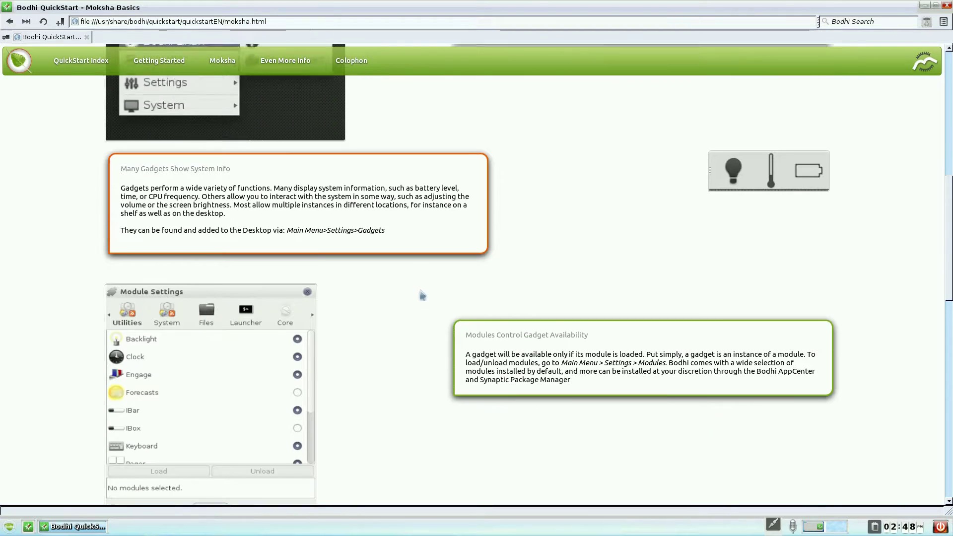
scroll(422, 296, "down", 1)
scroll(422, 296, "up", 8)
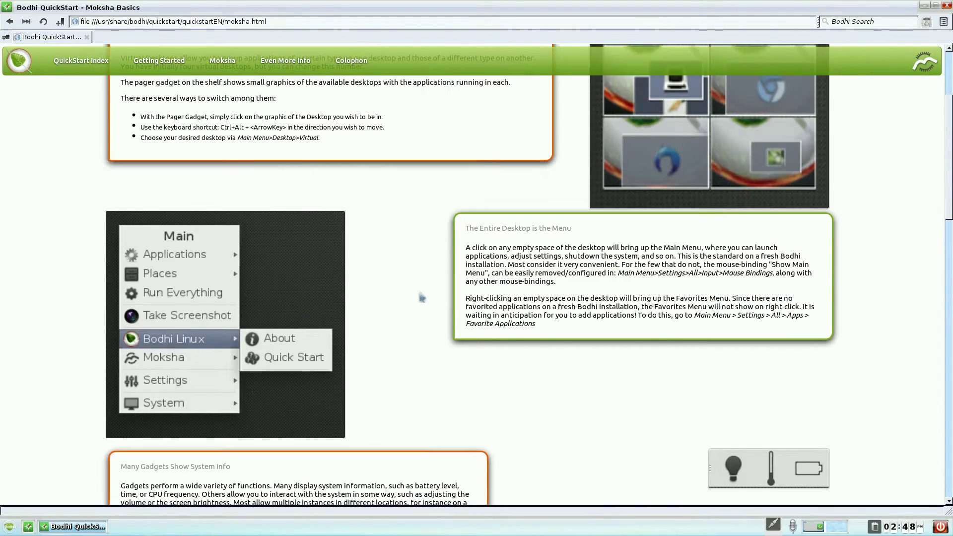
scroll(422, 297, "up", 4)
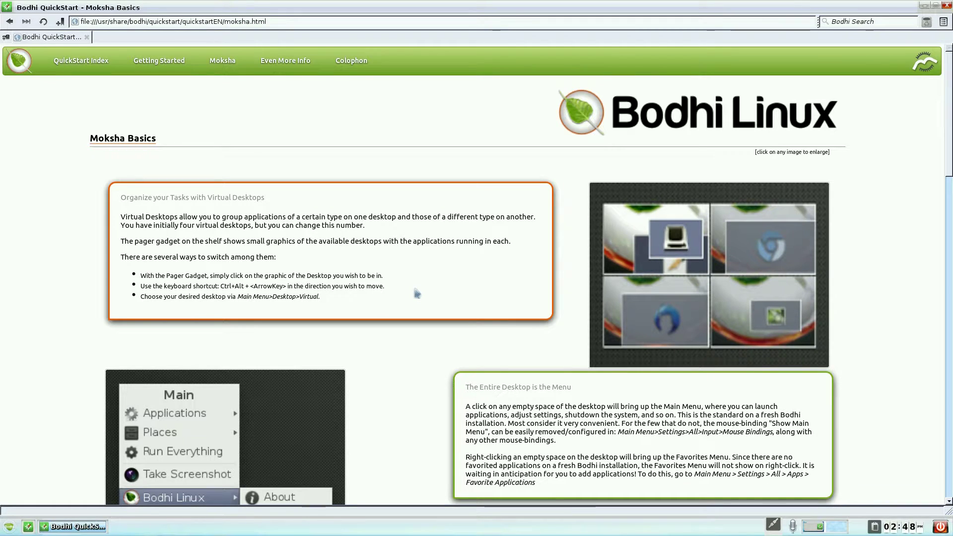
left_click(947, 5)
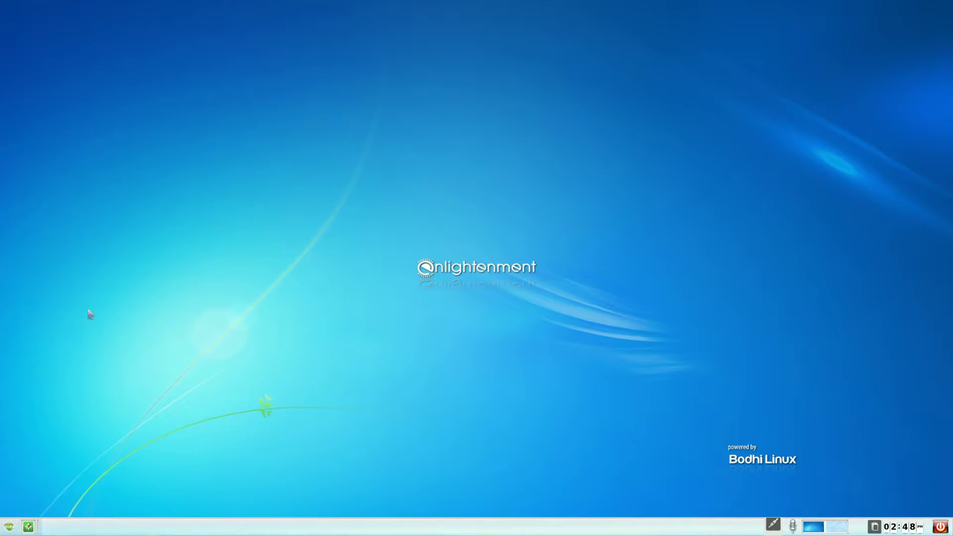
- Open the Desktop Gadgets settings from the desktop menu's Settings submenu
left_click(241, 165)
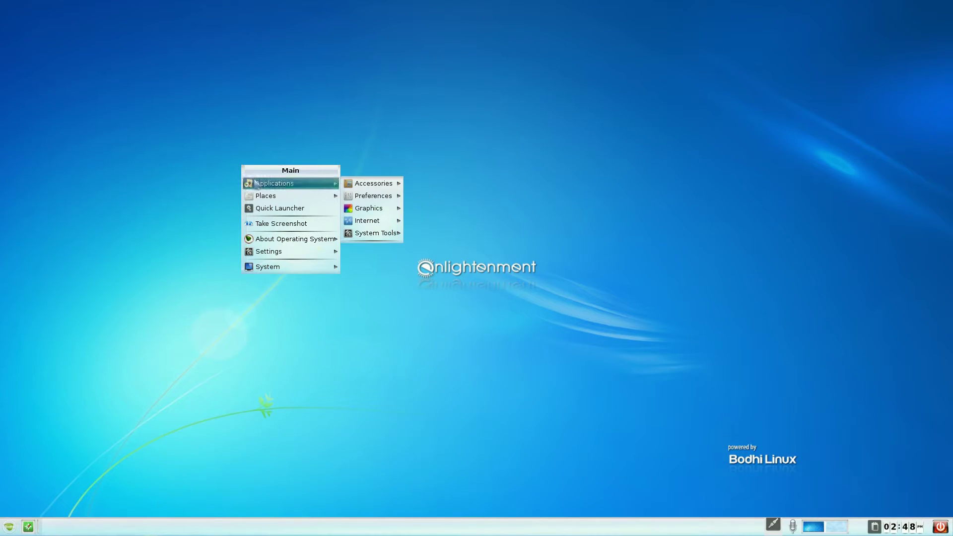
mouse_move(260, 200)
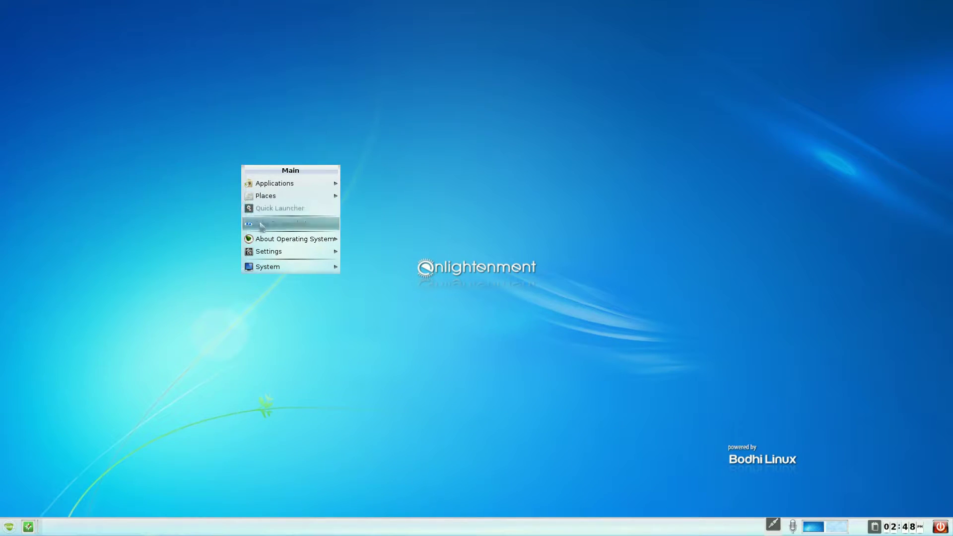
mouse_move(263, 241)
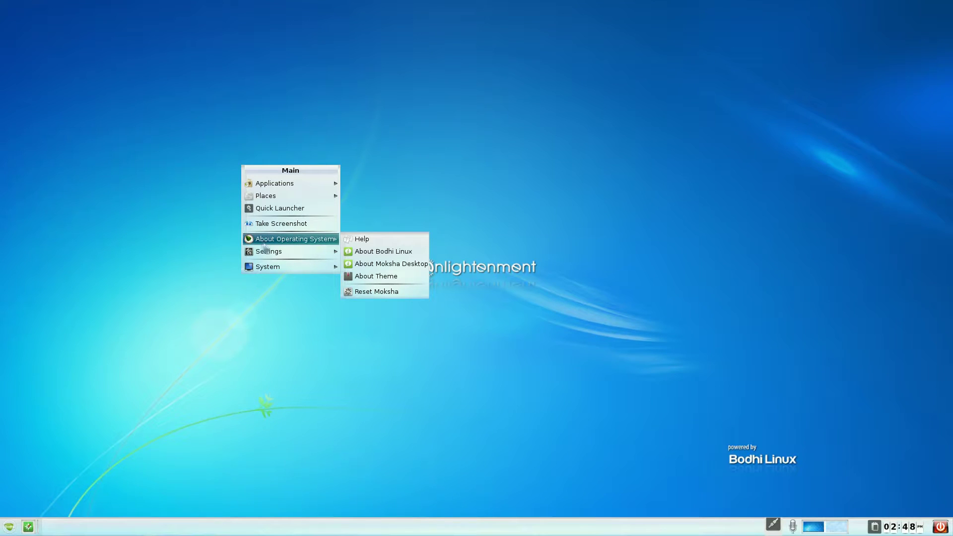
mouse_move(268, 269)
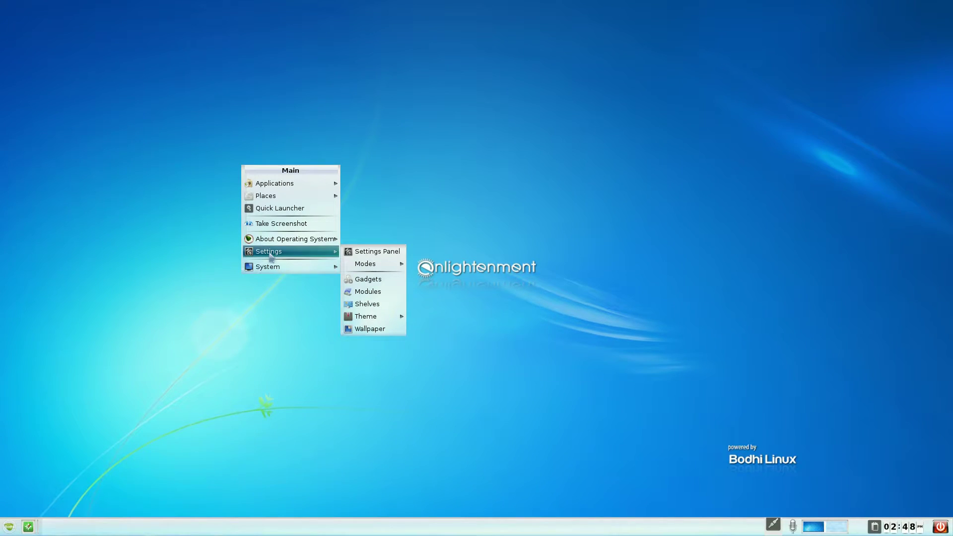
mouse_move(362, 267)
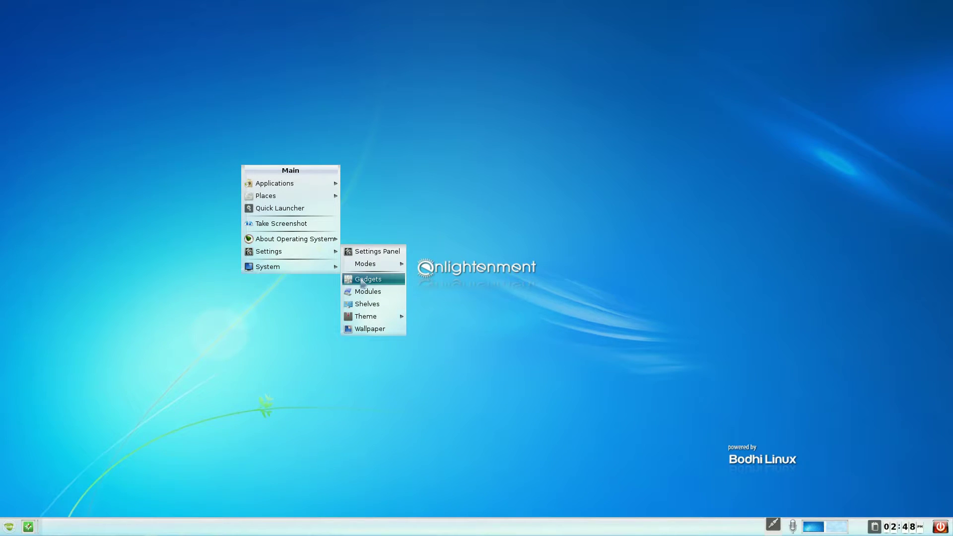
left_click(361, 282)
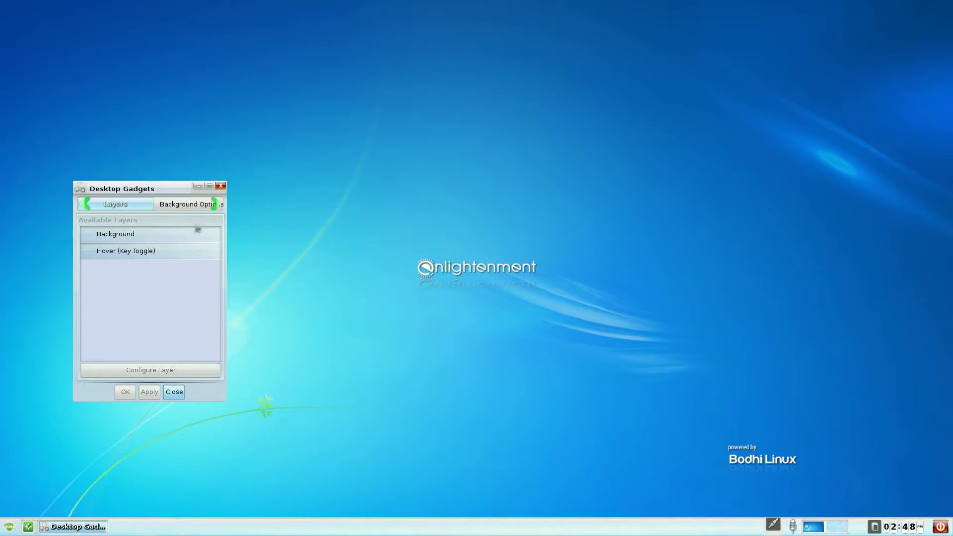
- Check the Background Options and Layers tabs, close the dialog, and reopen the main menu
left_click(219, 206)
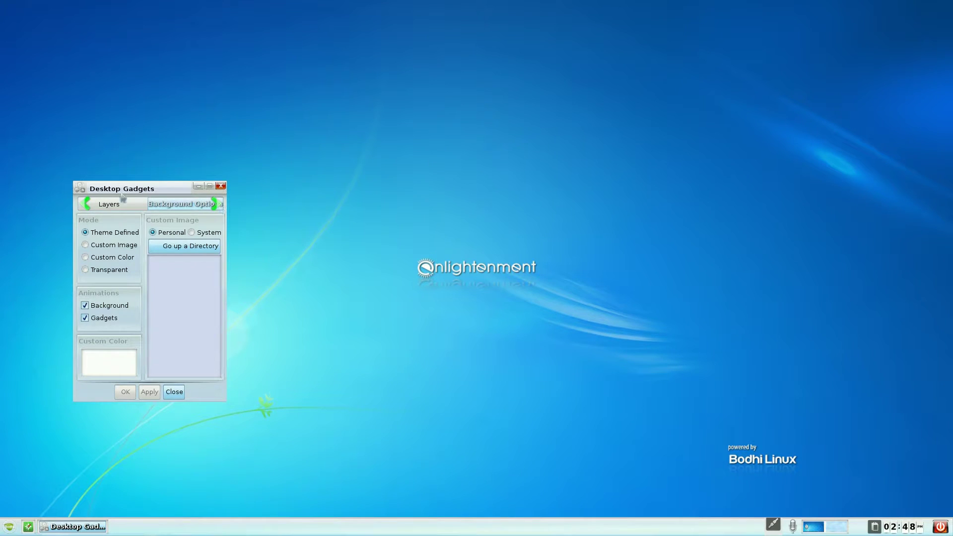
left_click(89, 208)
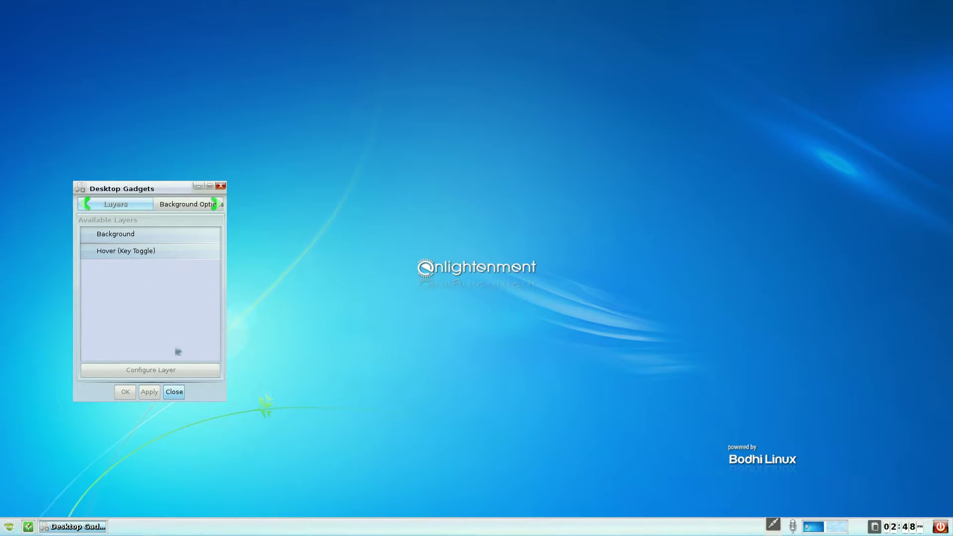
left_click(179, 396)
left_click(319, 219)
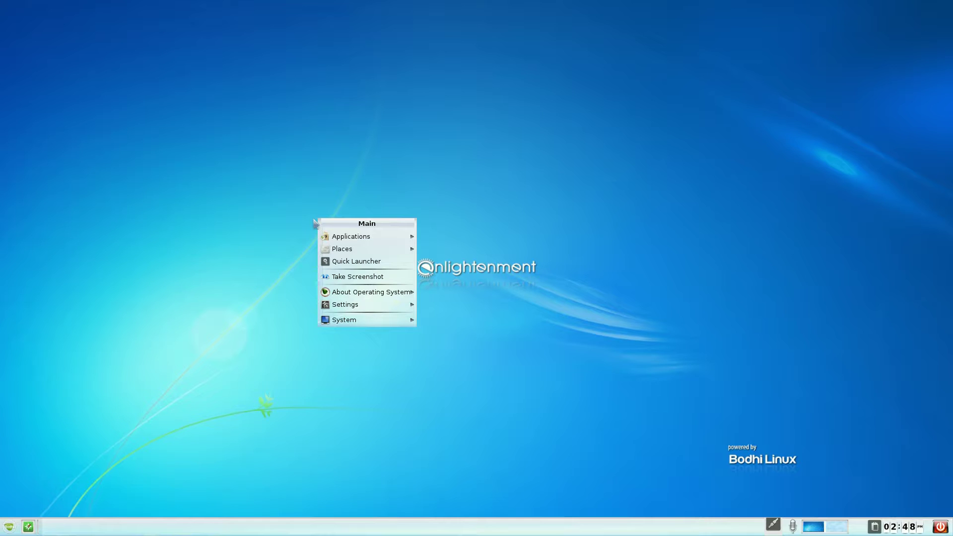
- Choose MokshaMoonlight from Settings > Theme in the desktop menu
mouse_move(331, 251)
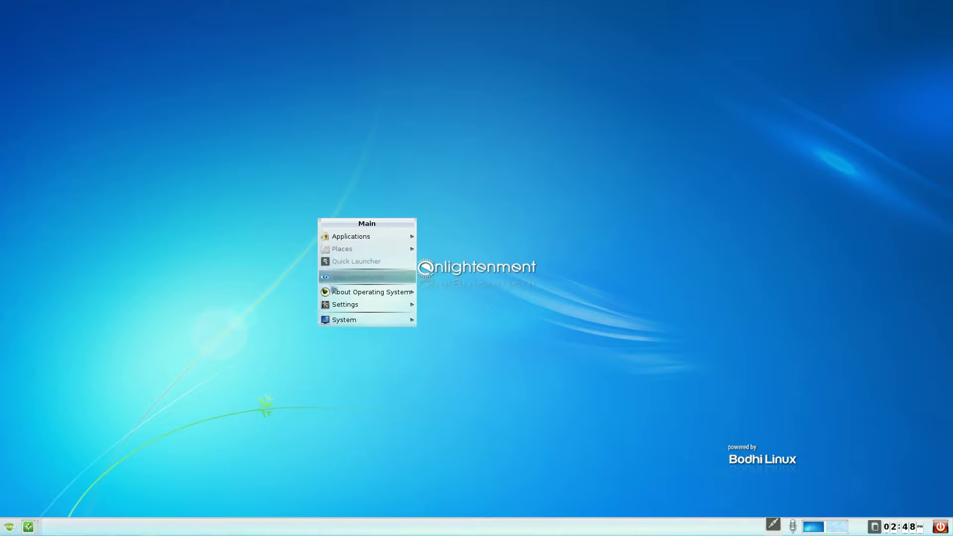
mouse_move(337, 309)
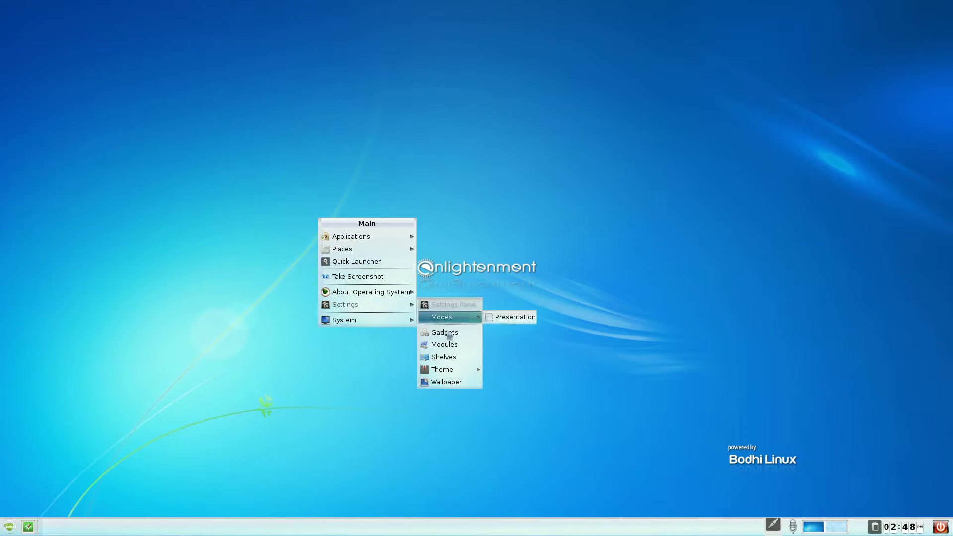
mouse_move(445, 373)
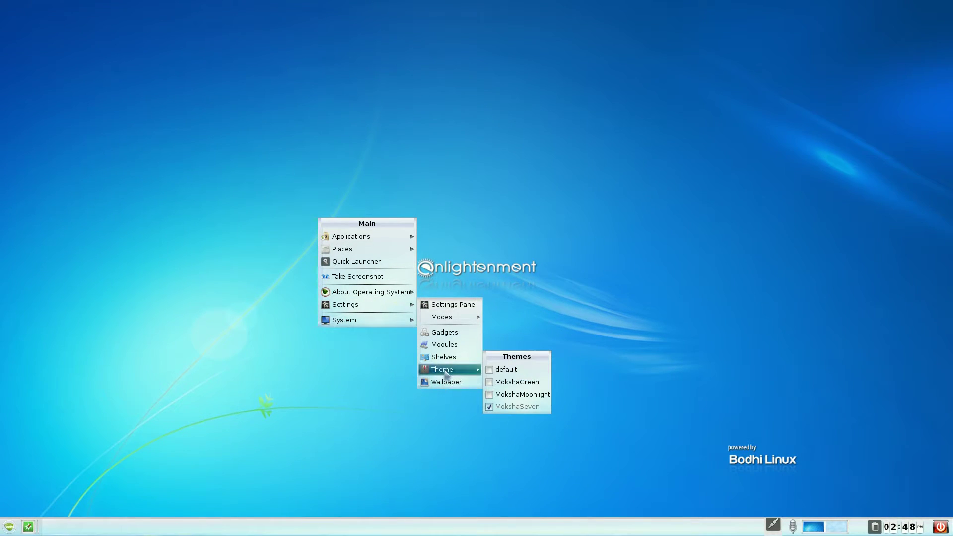
left_click(491, 395)
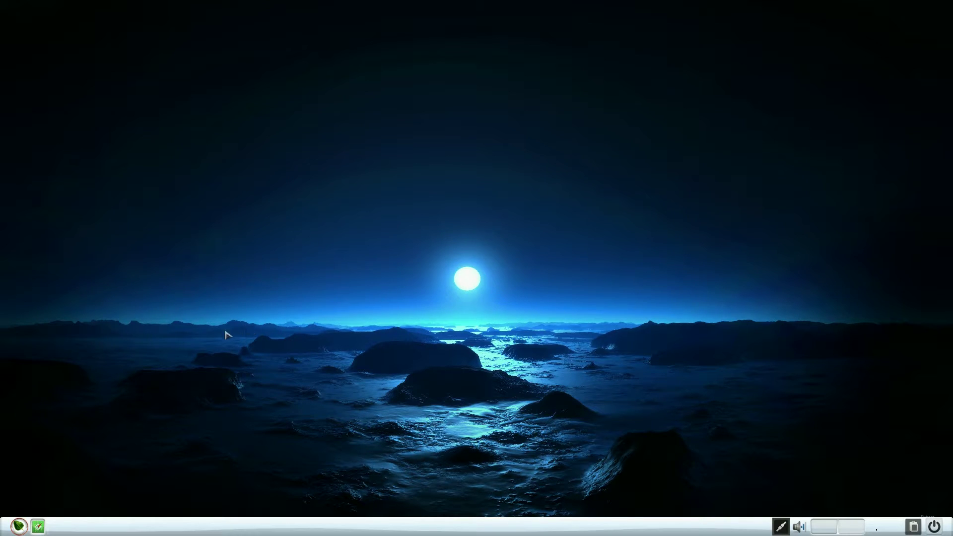
right_click(212, 236)
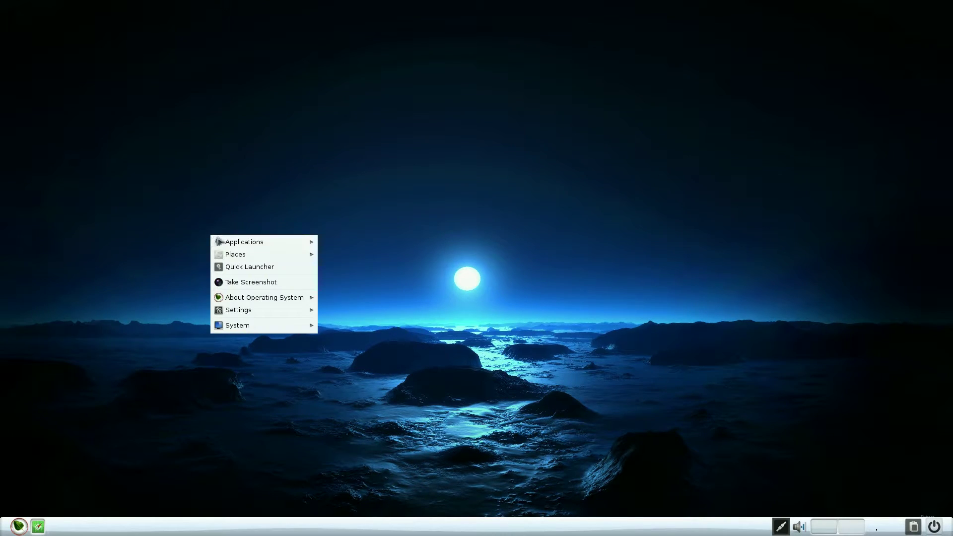
mouse_move(236, 300)
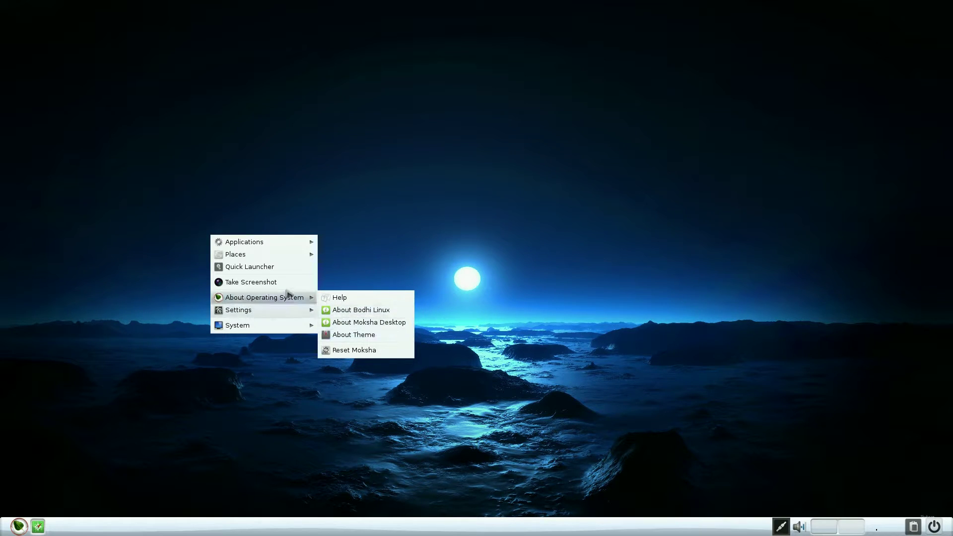
left_click(266, 270)
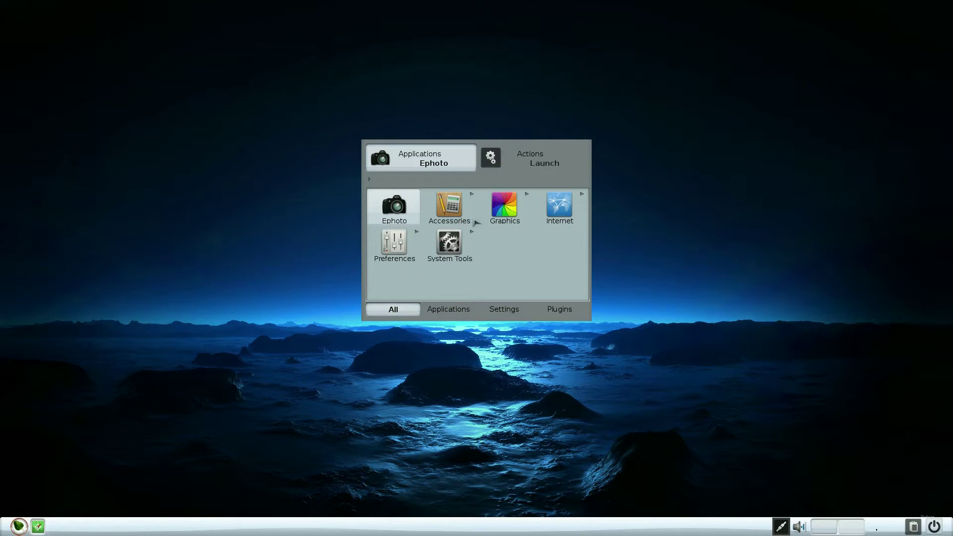
left_click(506, 214)
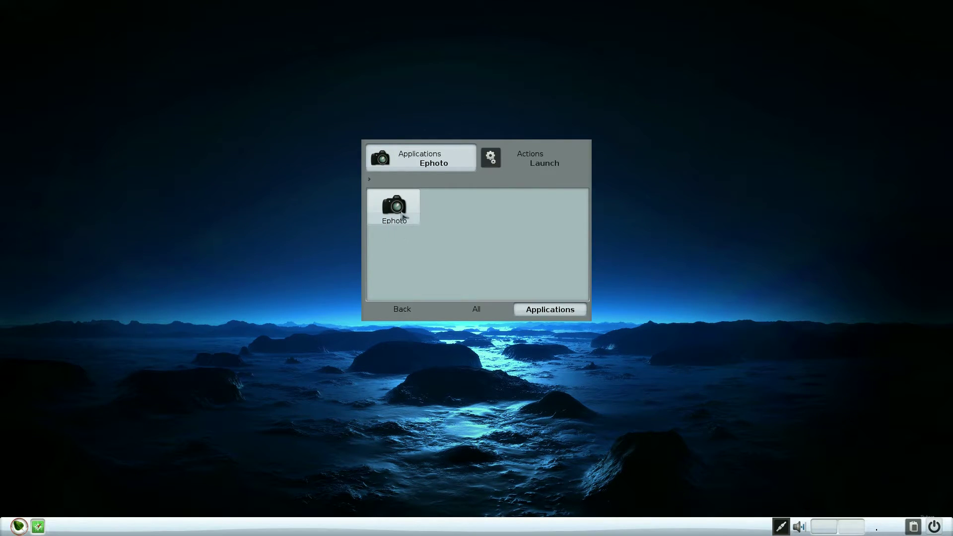
left_click(395, 206)
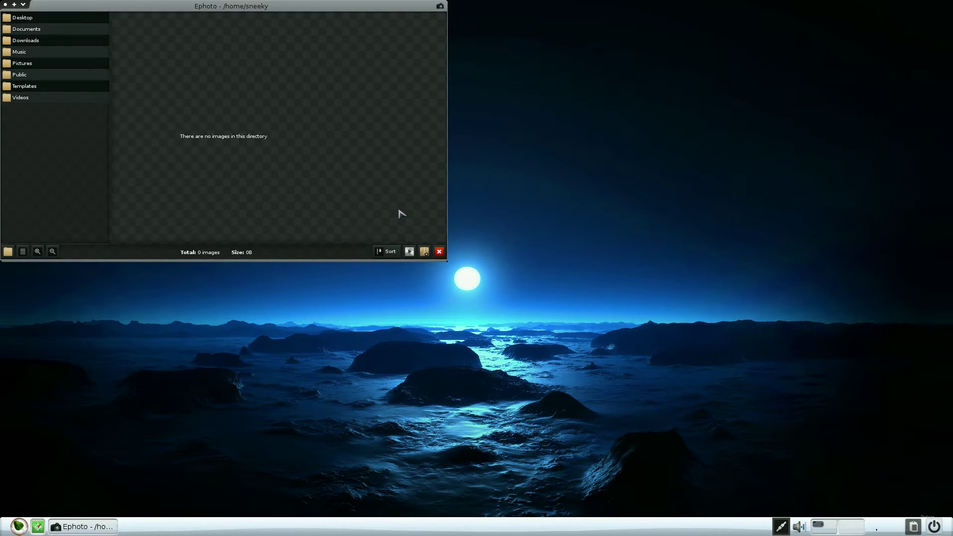
left_click(6, 5)
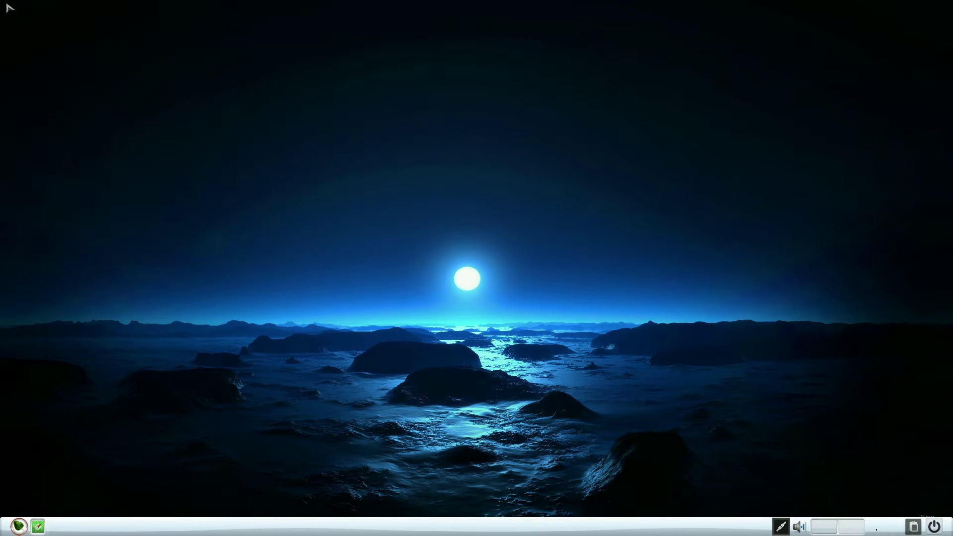
- Show Applications > System Tools: Bodhi AppCenter, bodhibuilder, System Updater and Terminology
left_click(281, 148)
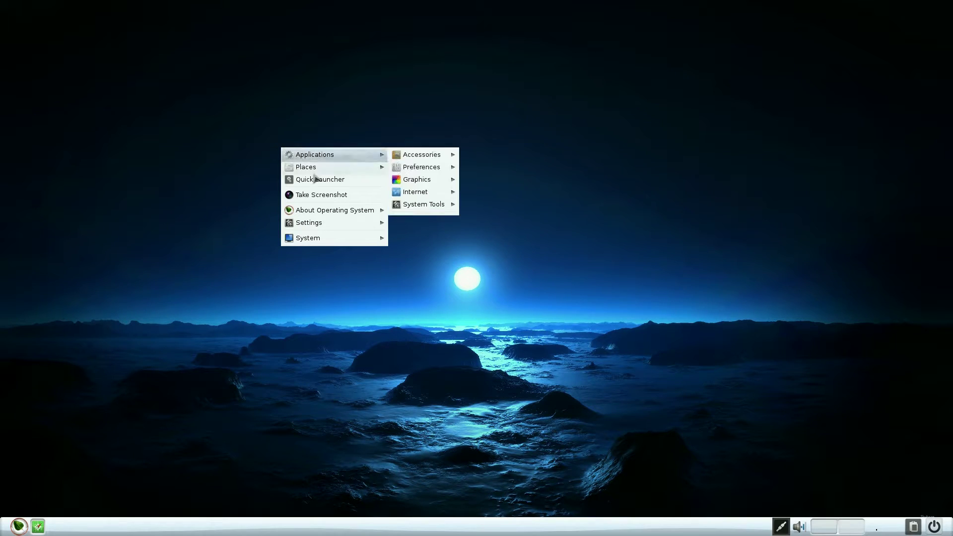
mouse_move(320, 170)
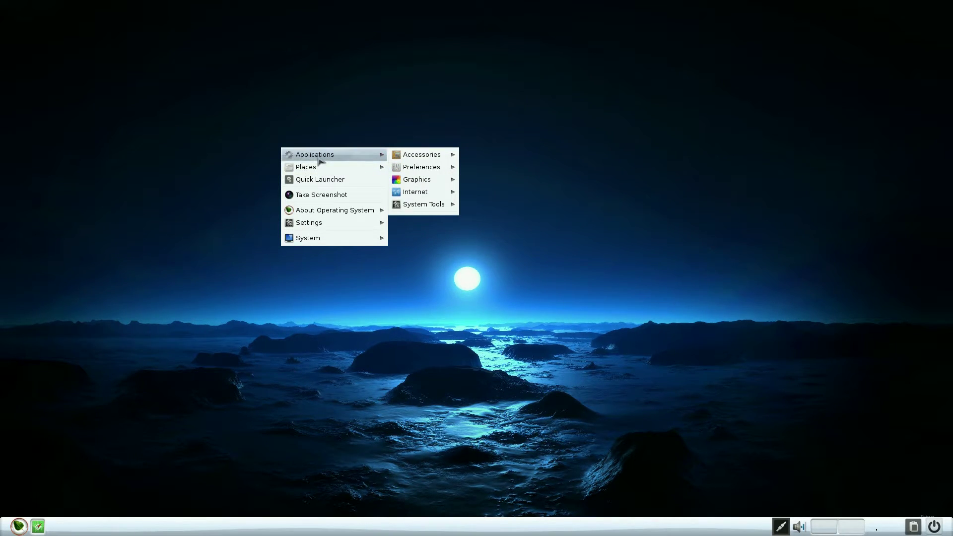
mouse_move(407, 156)
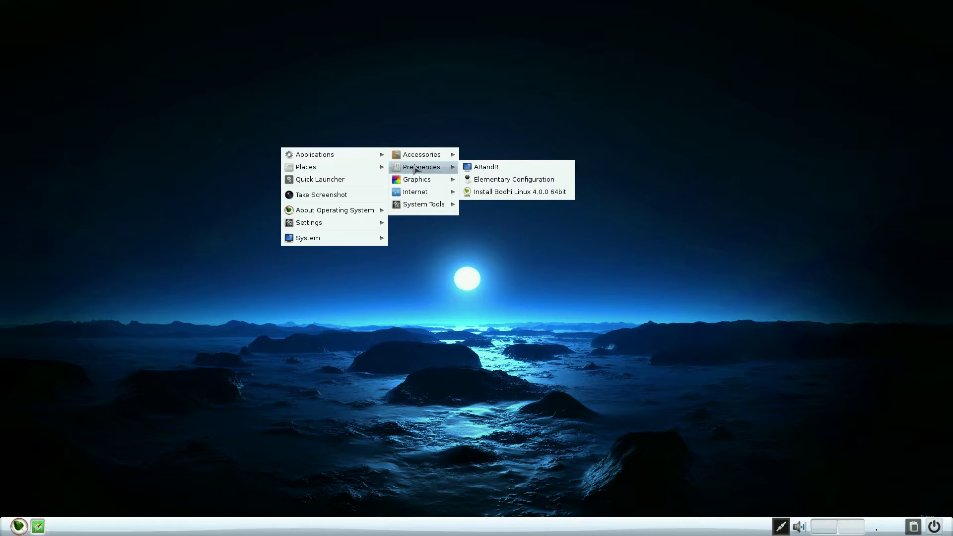
mouse_move(420, 185)
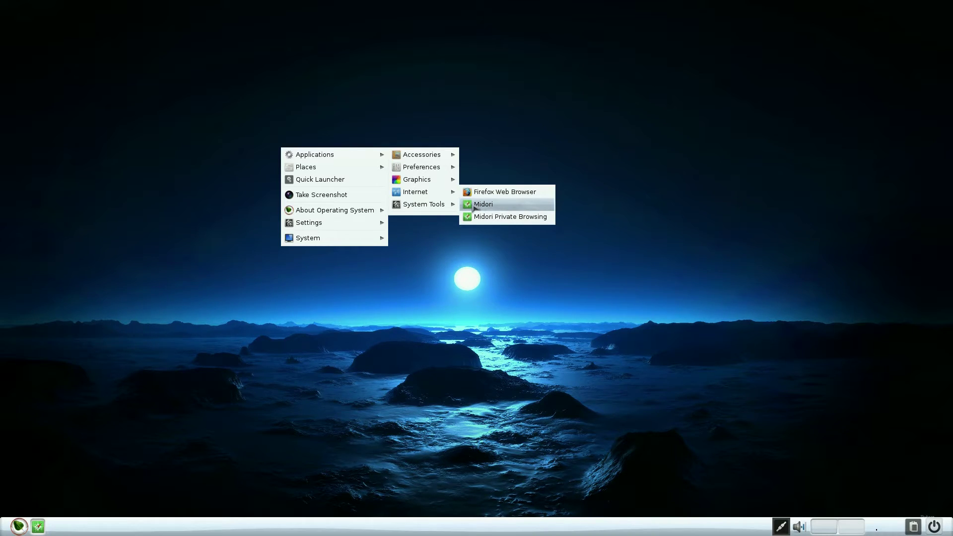
mouse_move(436, 207)
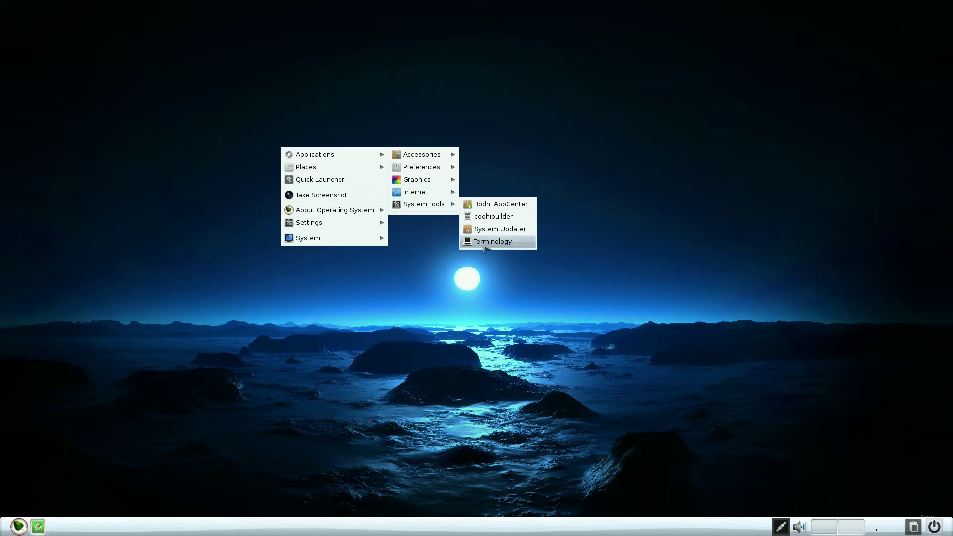
- Launch Bodhi AppCenter maximized and open Sunshine Theme from the Themes category
left_click(485, 207)
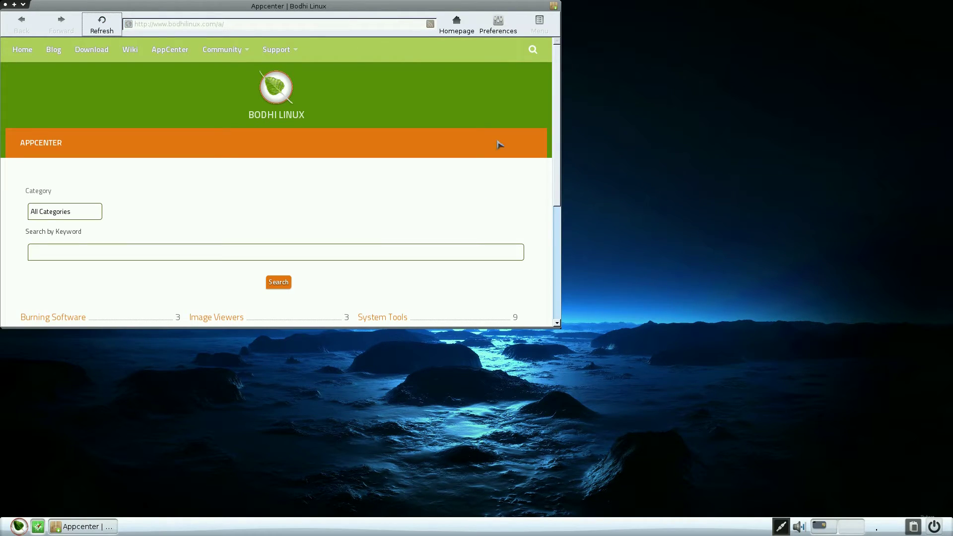
left_click(15, 5)
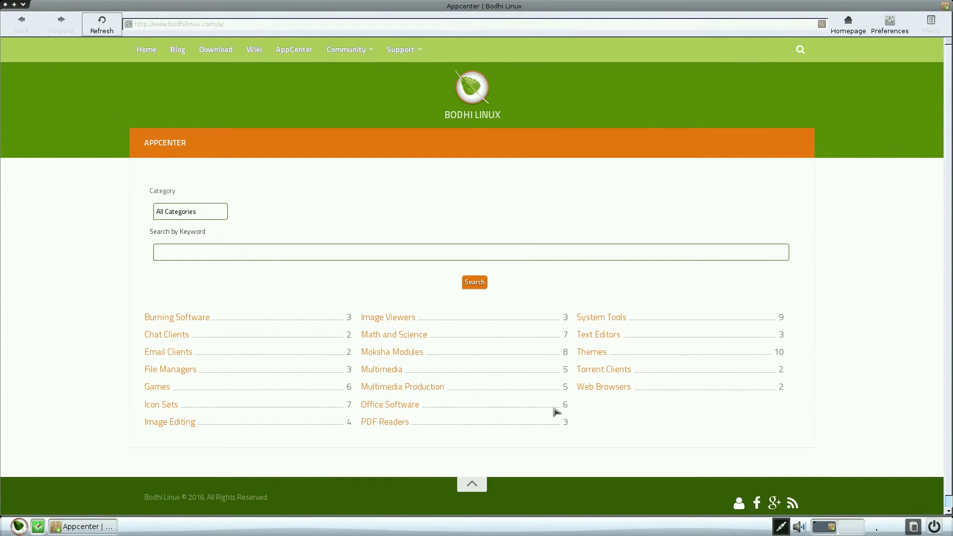
left_click(590, 354)
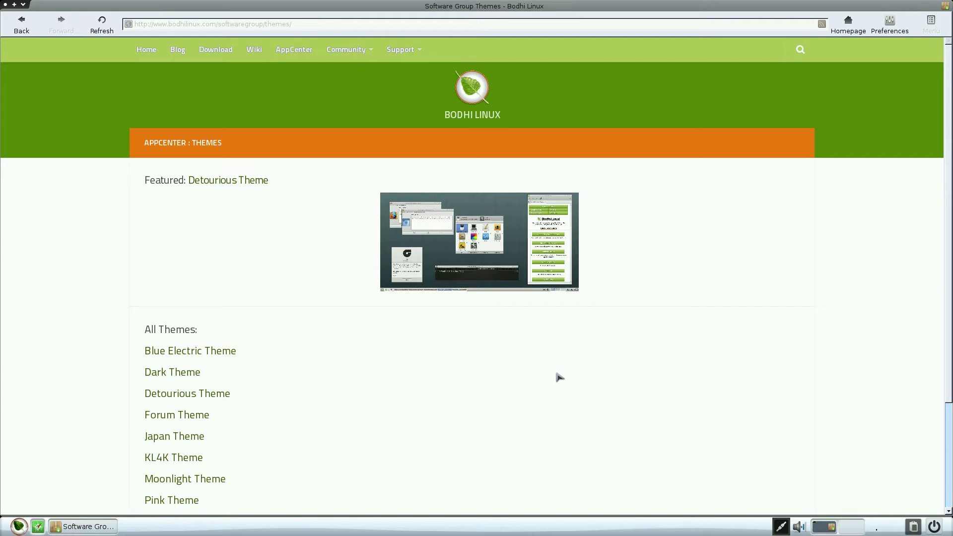
scroll(542, 378, "down", 3)
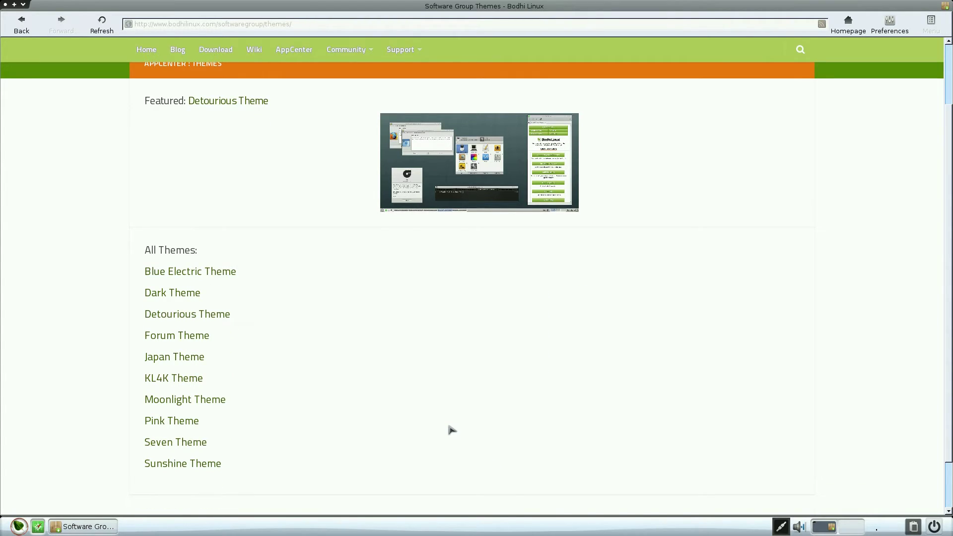
left_click(203, 463)
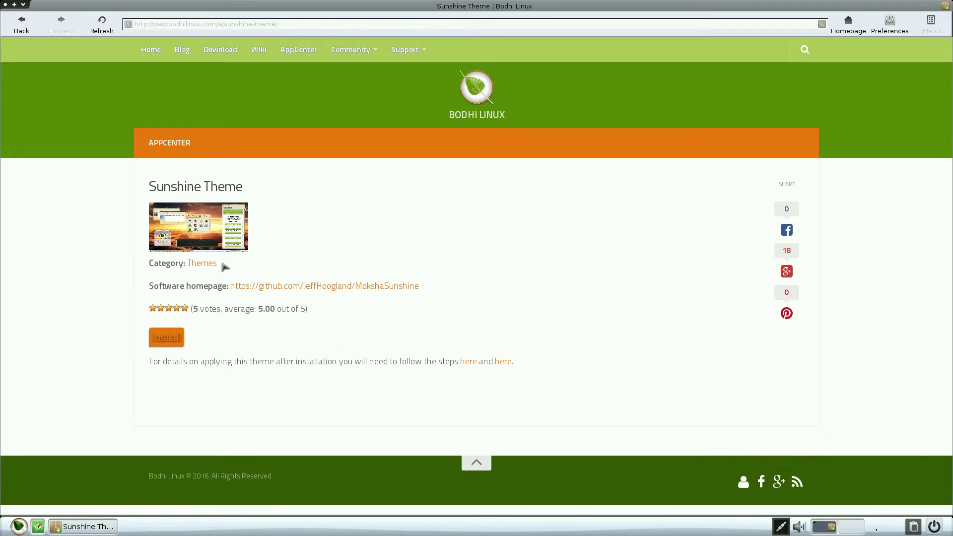
- Start installing Sunshine Theme and authorize it with the account password
left_click(170, 340)
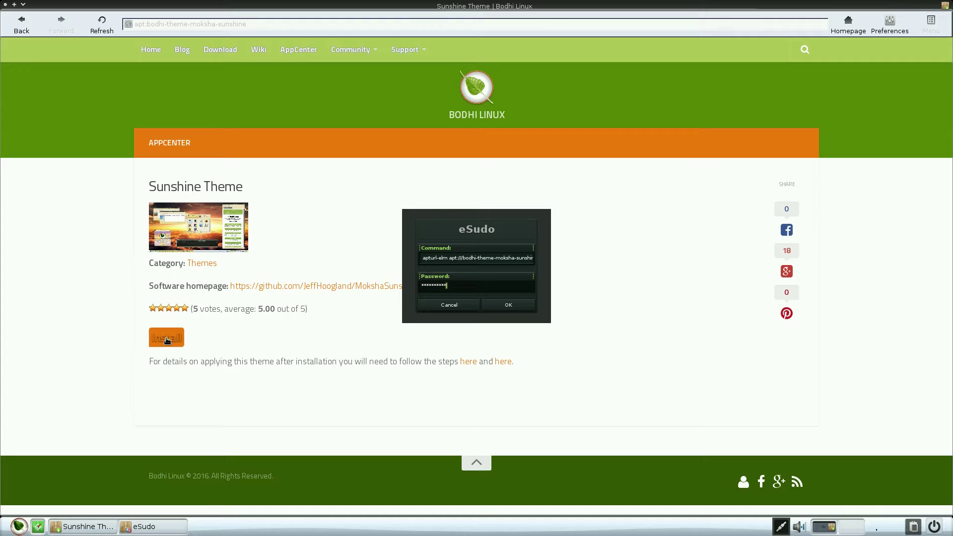
key("Return")
key("Return")
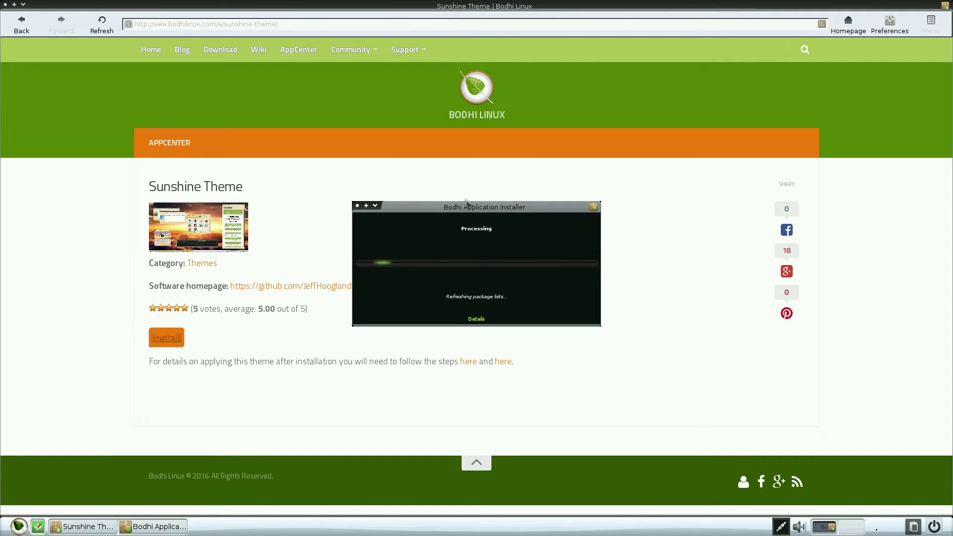
- Move the installer window higher and briefly check its details log
left_click_drag(466, 201, 467, 165)
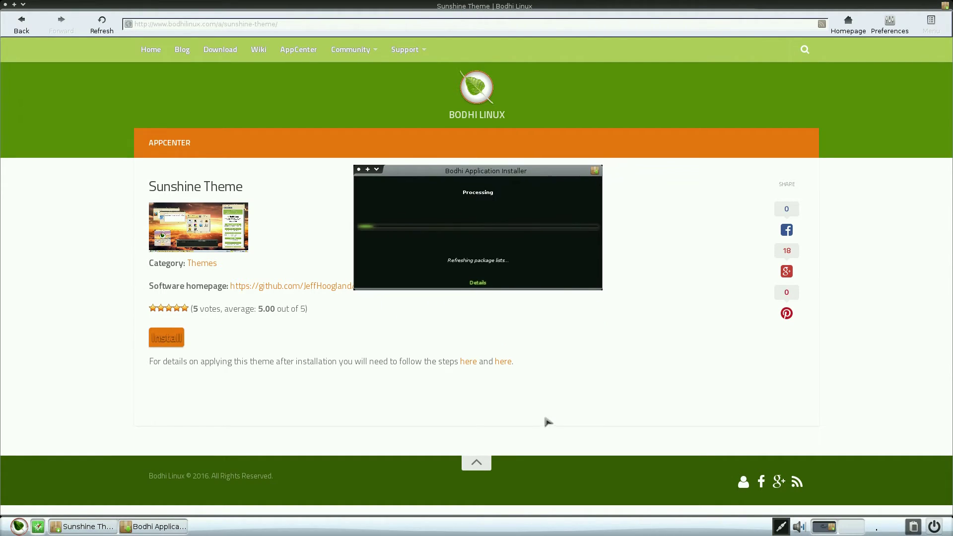
left_click(477, 284)
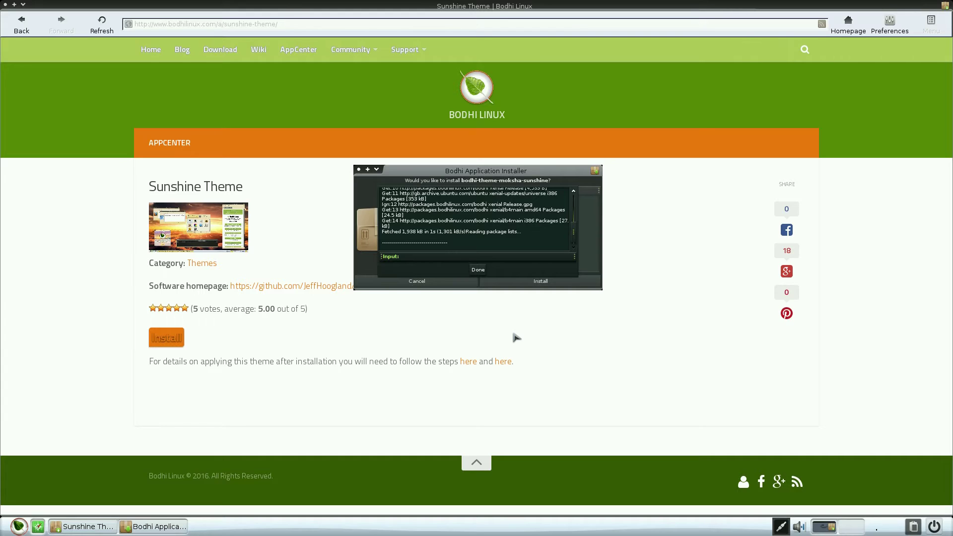
left_click(478, 270)
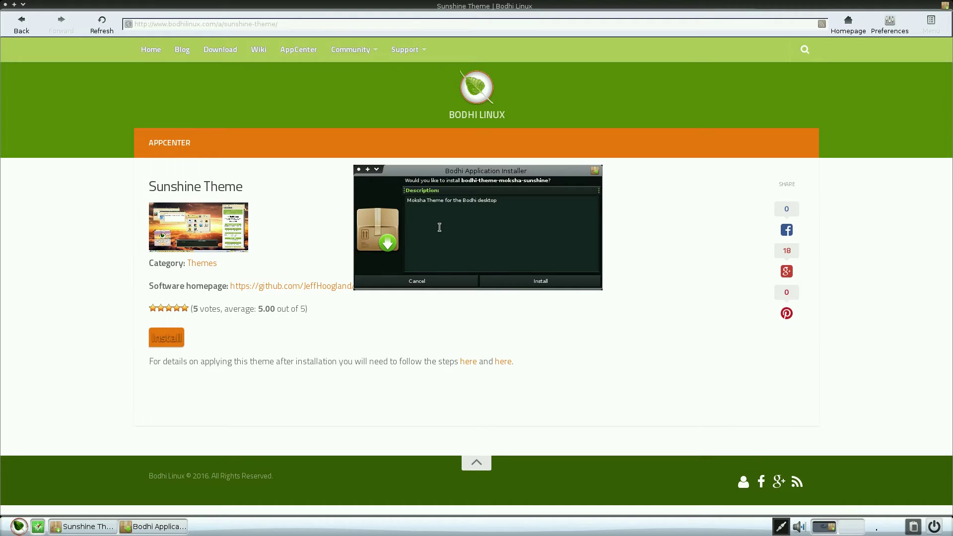
- Install the bodhi-theme-moksha-sunshine package and follow its download in the details log
left_click(516, 285)
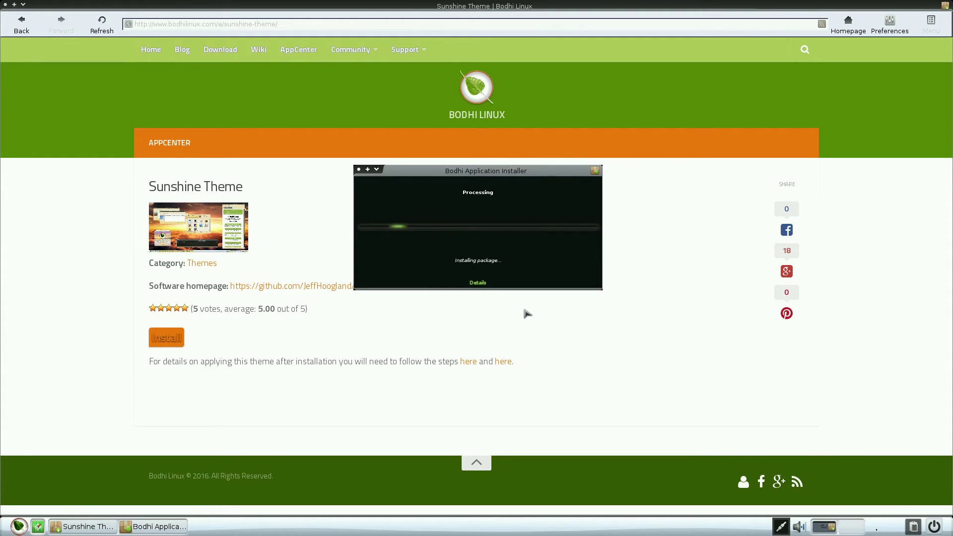
left_click(477, 286)
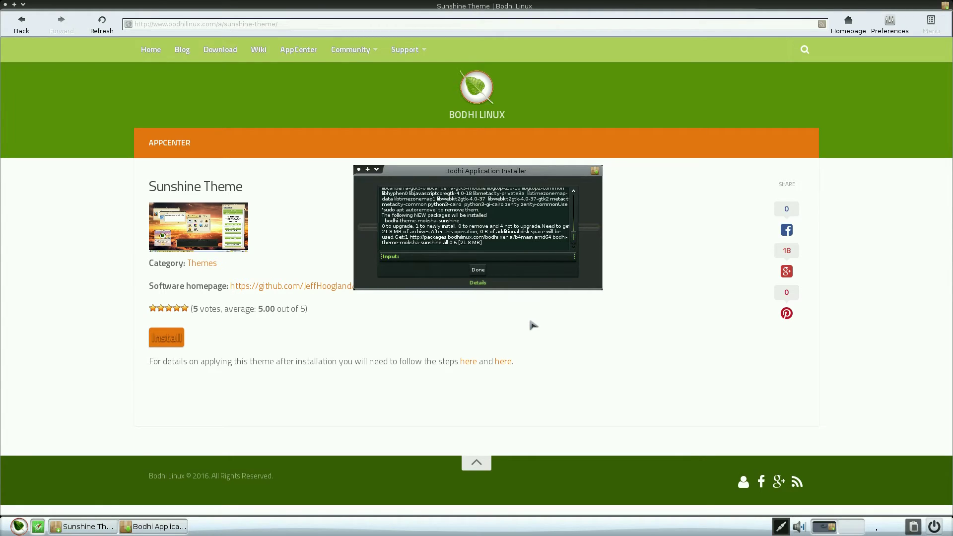
scroll(501, 218, "up", 5)
scroll(501, 219, "down", 5)
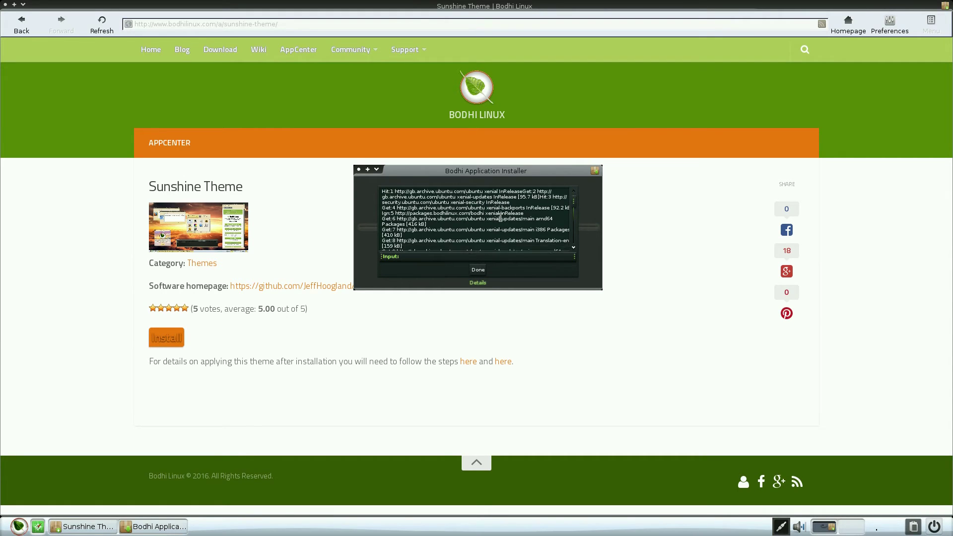
scroll(499, 221, "up", 3)
scroll(496, 229, "down", 4)
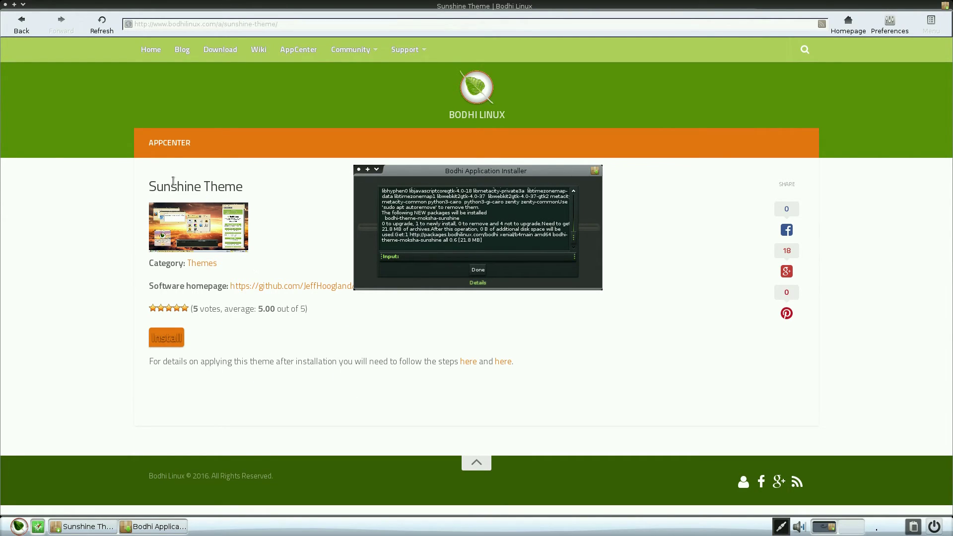
- Browse the Themes, Email Clients and Multimedia categories, close Midori, and view the install result
left_click(26, 25)
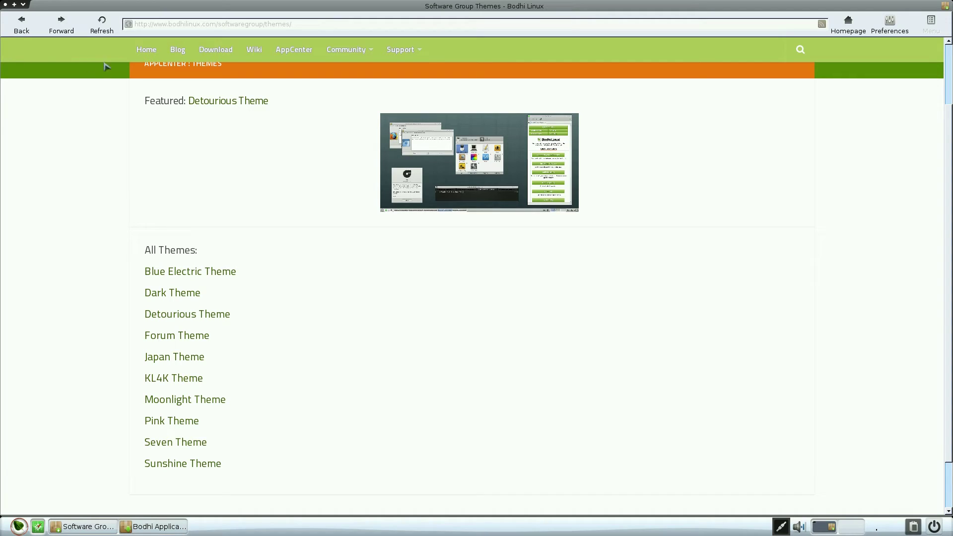
left_click(21, 25)
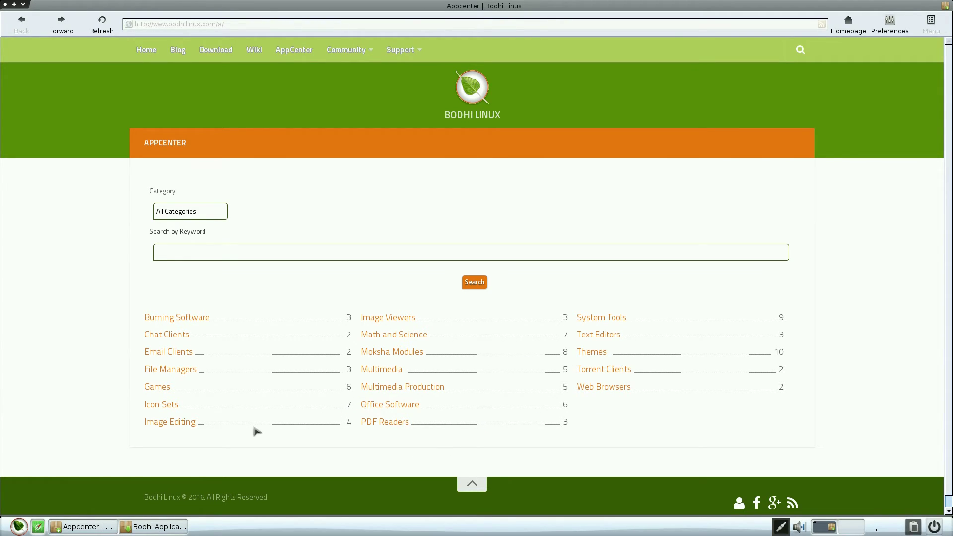
left_click(176, 353)
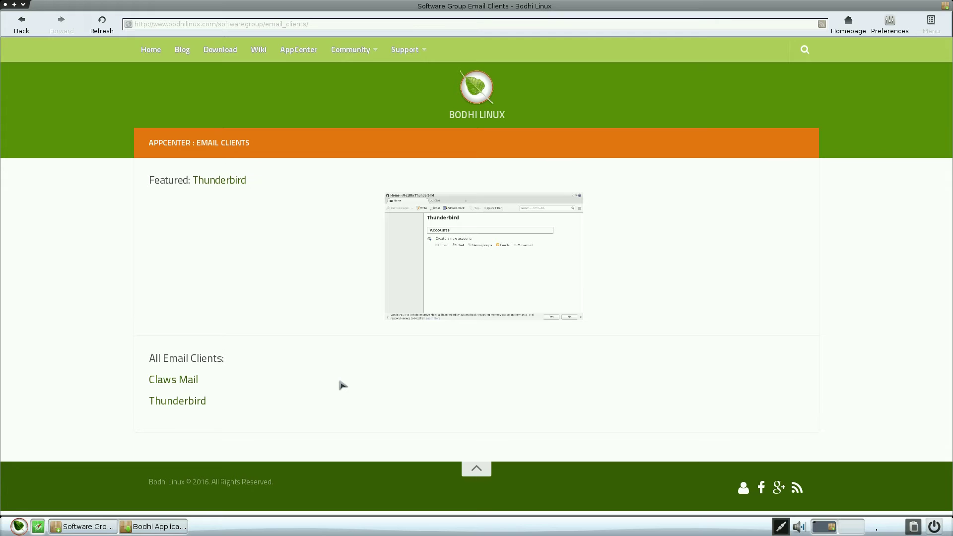
left_click(294, 56)
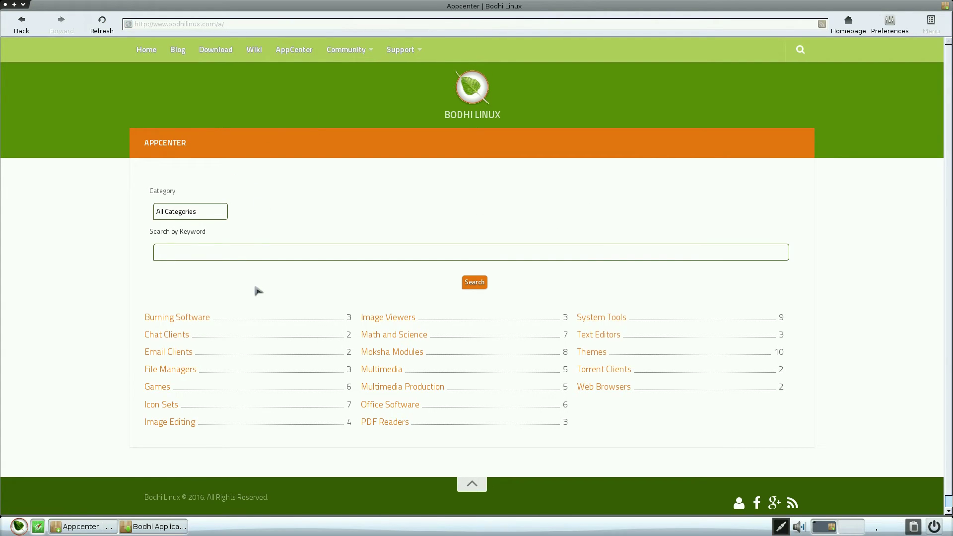
left_click(395, 372)
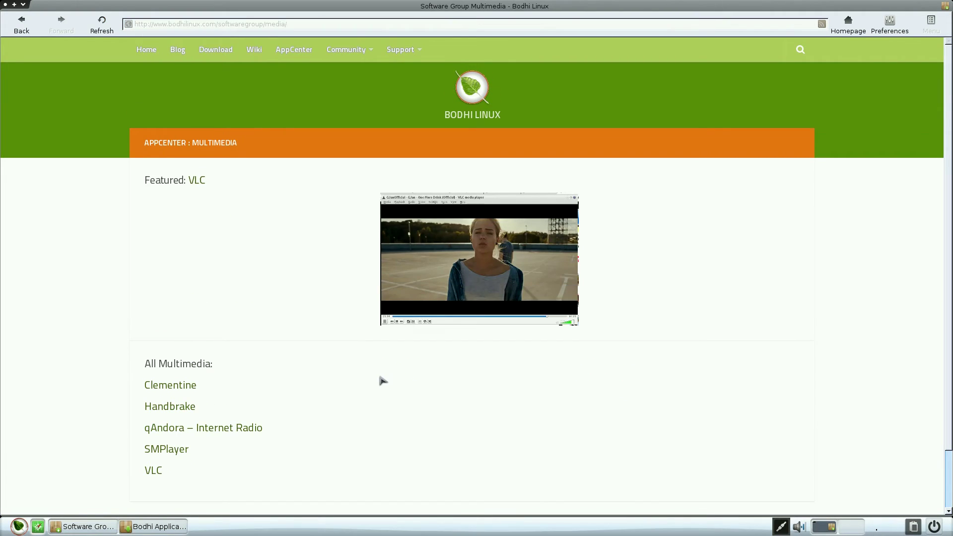
scroll(383, 381, "down", 2)
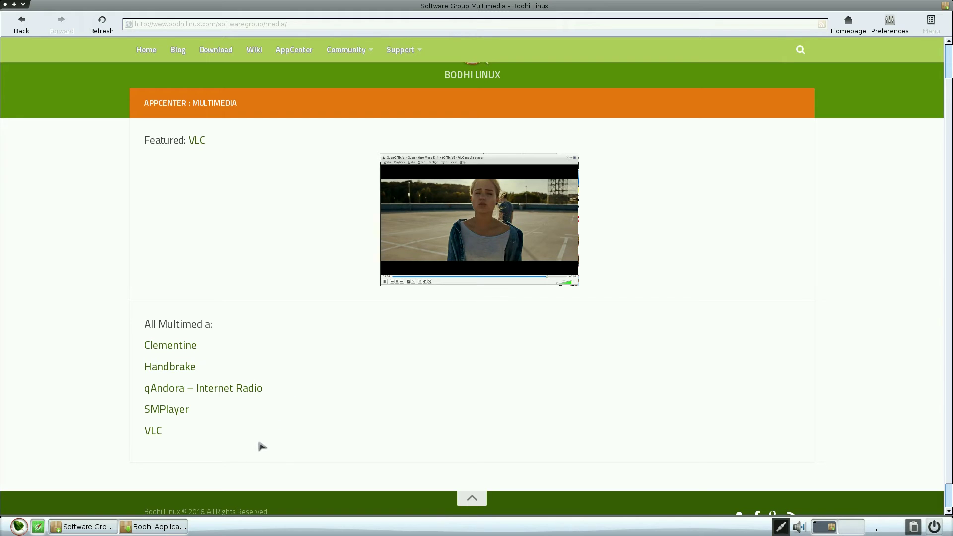
left_click(5, 5)
left_click(477, 270)
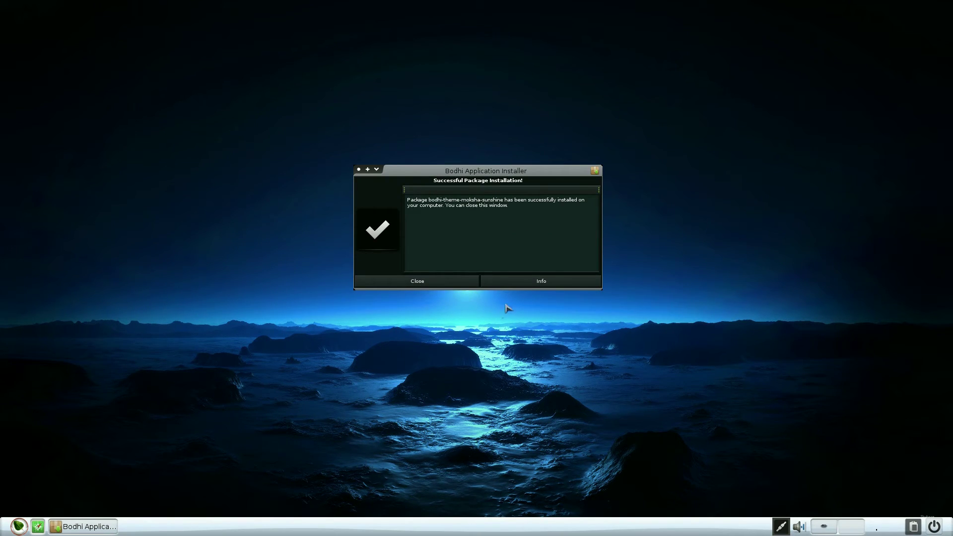
- Close the installer and apply the newly installed MokshaSunshine theme via Settings > Theme
left_click(437, 282)
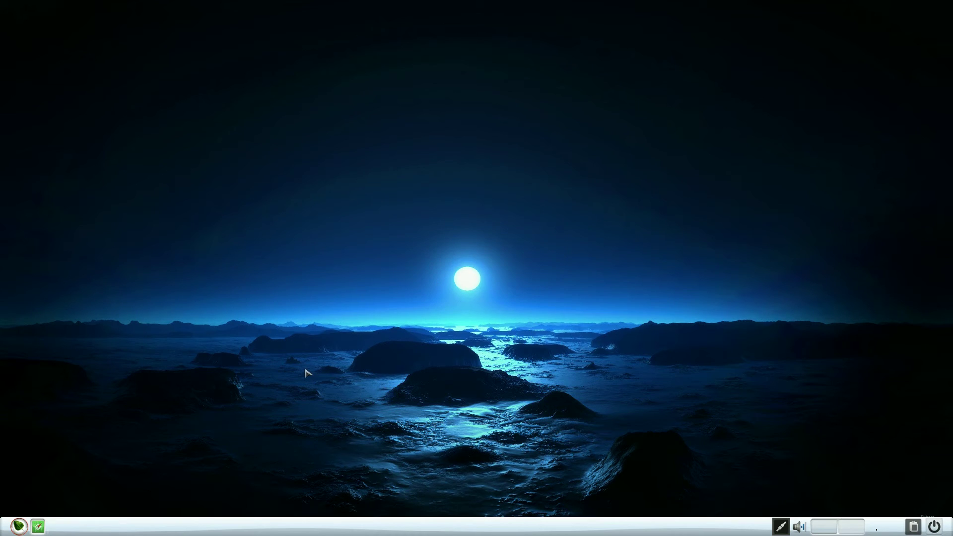
left_click(211, 188)
mouse_move(215, 188)
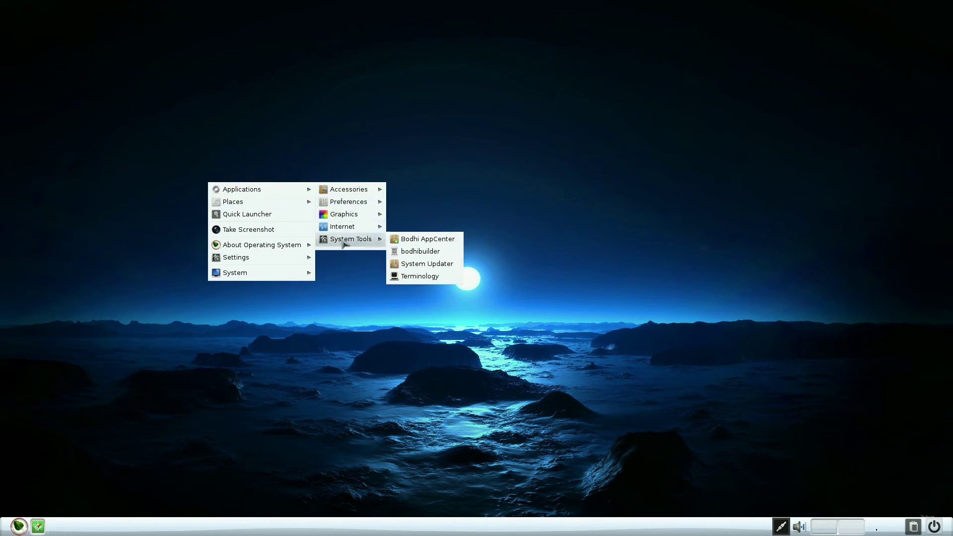
mouse_move(259, 262)
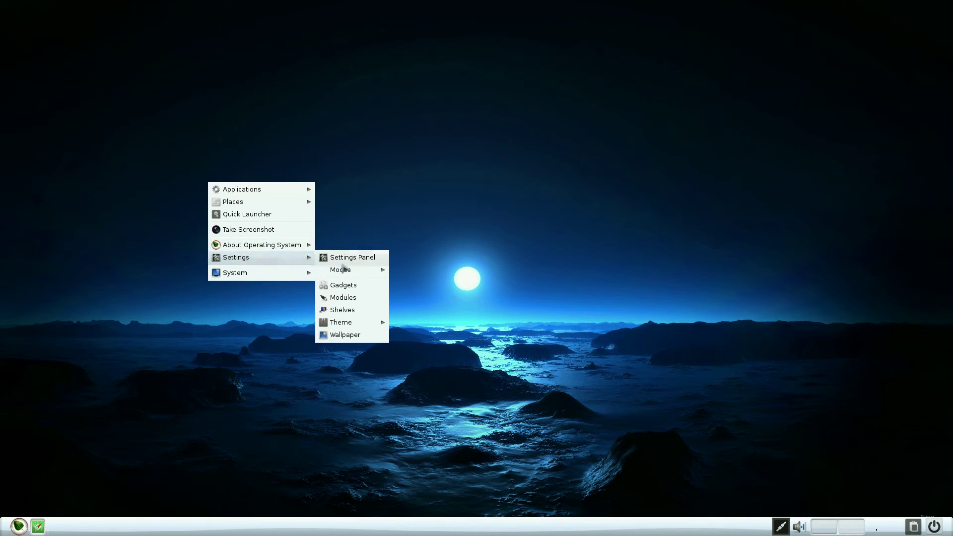
mouse_move(358, 322)
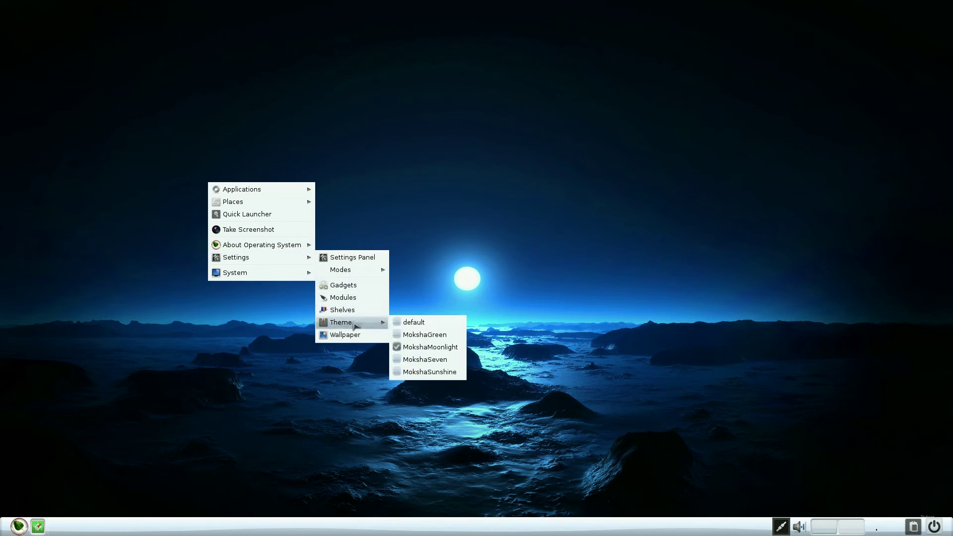
left_click(397, 373)
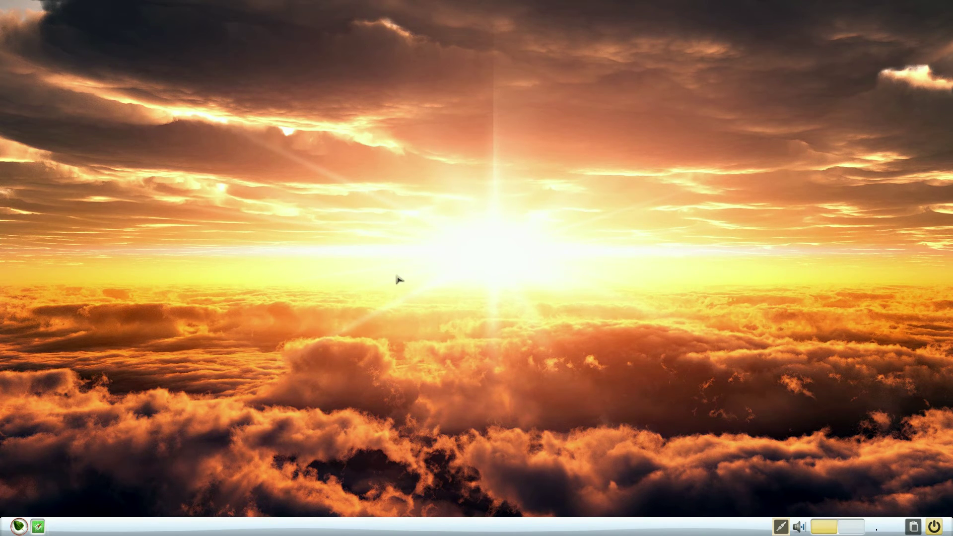
right_click(269, 195)
mouse_move(272, 199)
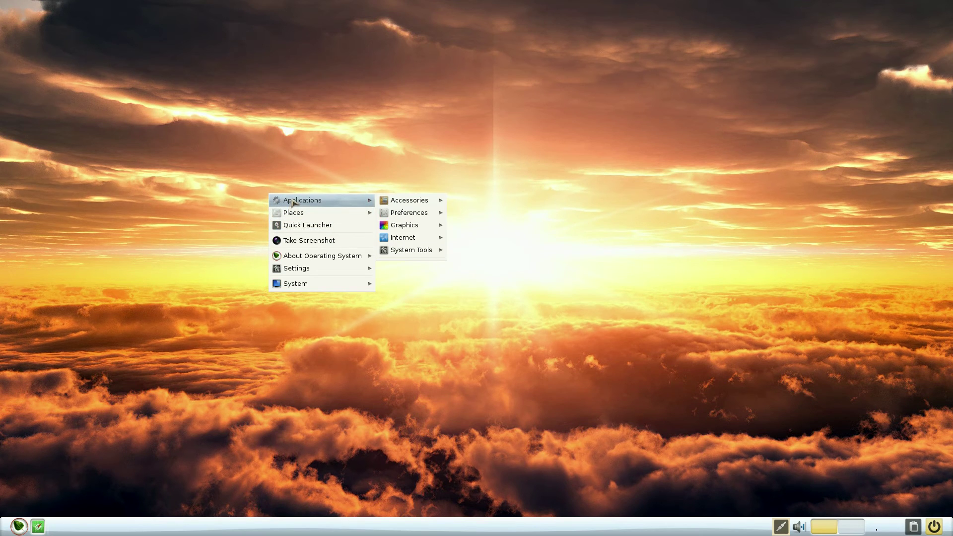
mouse_move(393, 201)
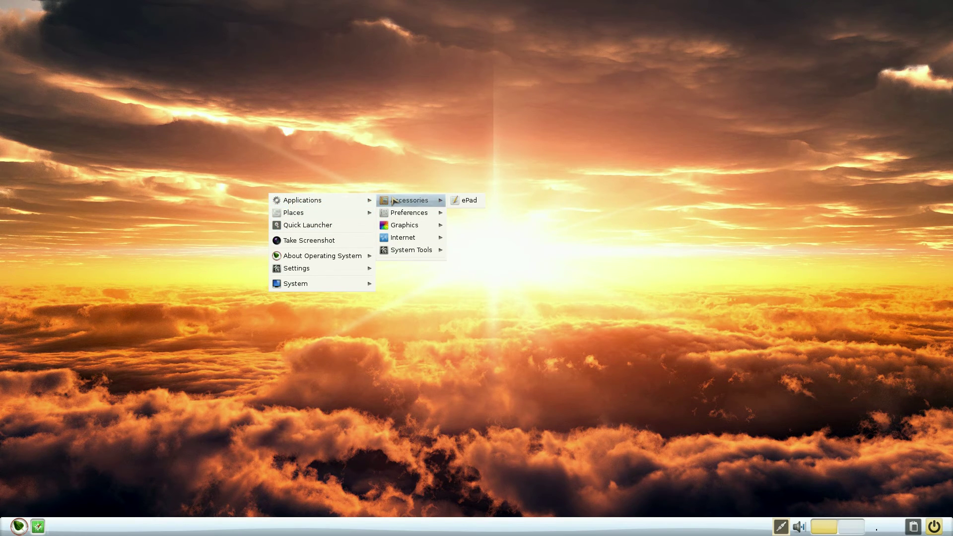
mouse_move(432, 237)
left_click(471, 238)
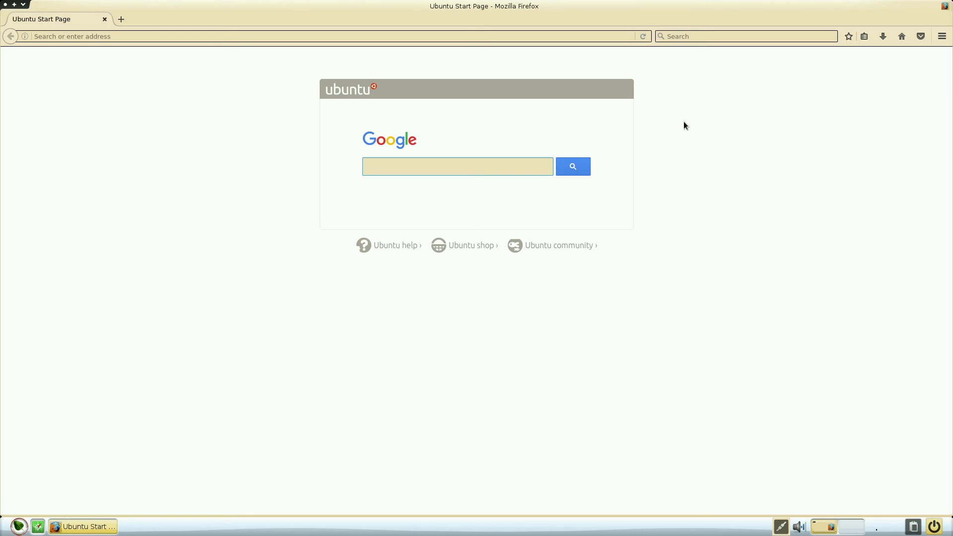
left_click(5, 4)
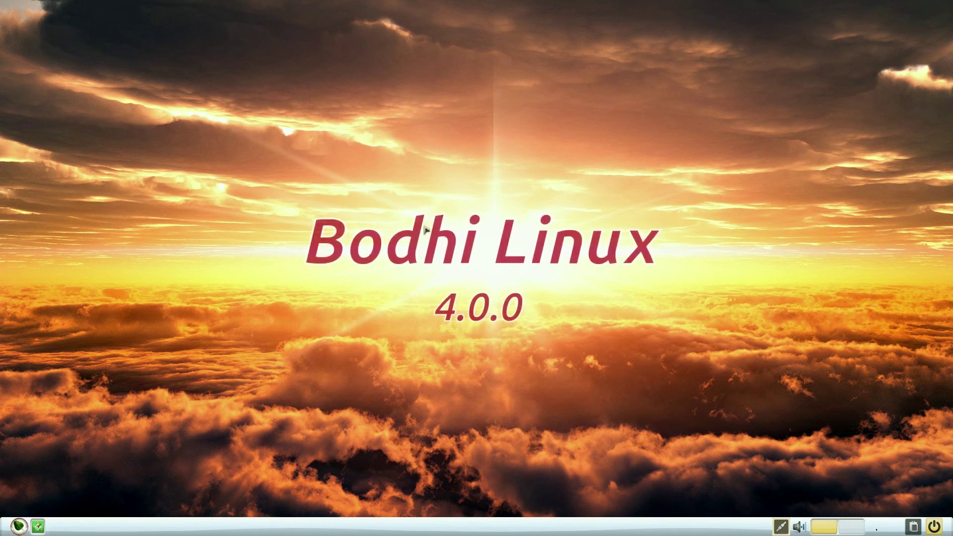